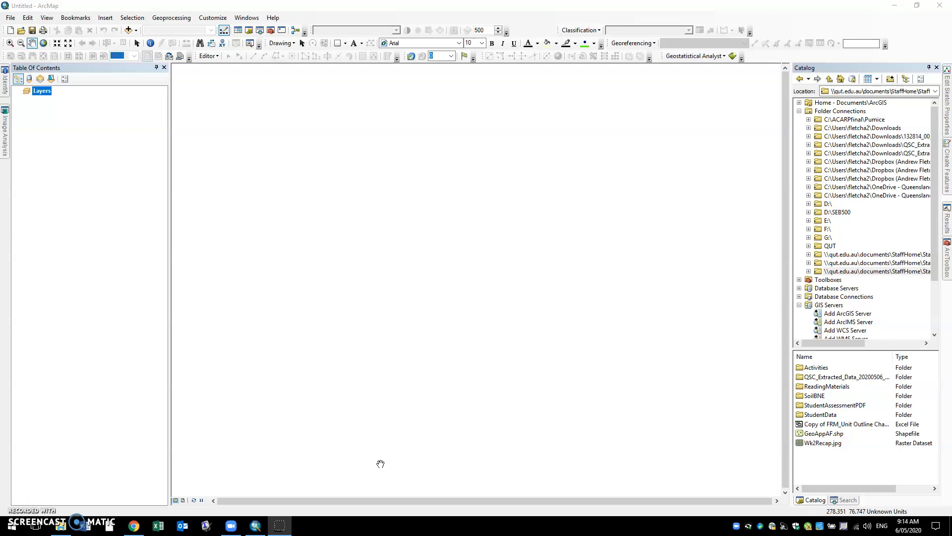
pyautogui.click(502, 477)
pyautogui.moveTo(505, 432); pyautogui.dragTo(673, 424)
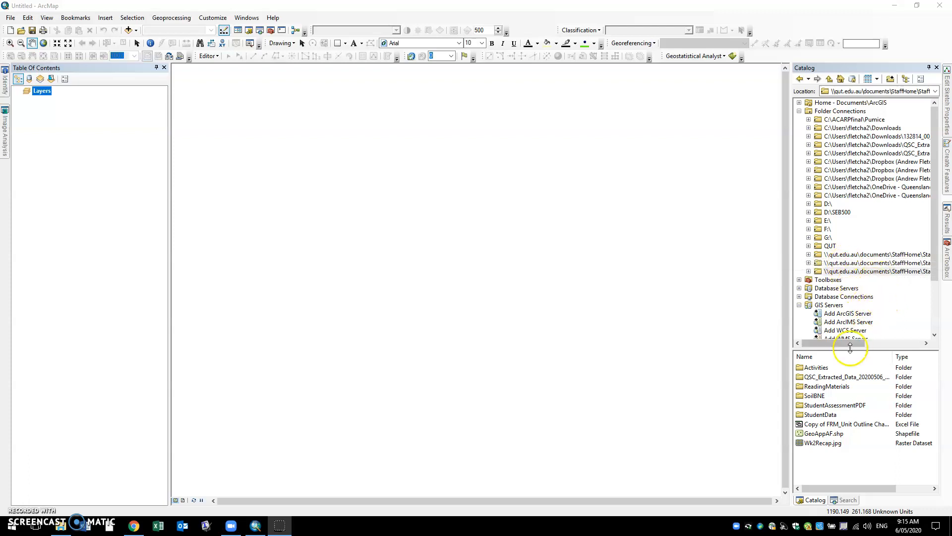
pyautogui.moveTo(843, 342)
pyautogui.mouseDown()
pyautogui.moveTo(898, 342)
pyautogui.moveTo(828, 341)
pyautogui.mouseUp()
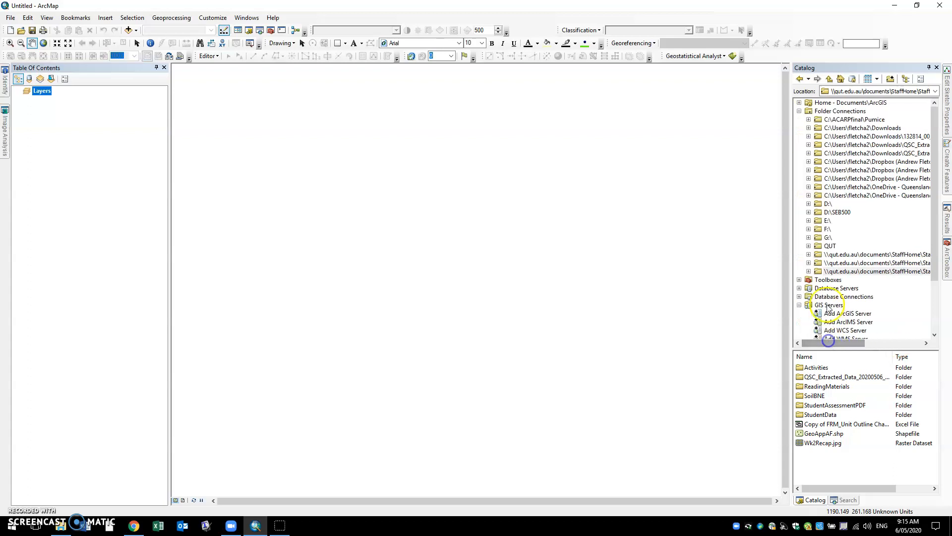
# Add the Contours_1_metre.shp shapefile from the connected network folder's QSC_Extracted_Data subfolder to the map.
pyautogui.click(809, 271)
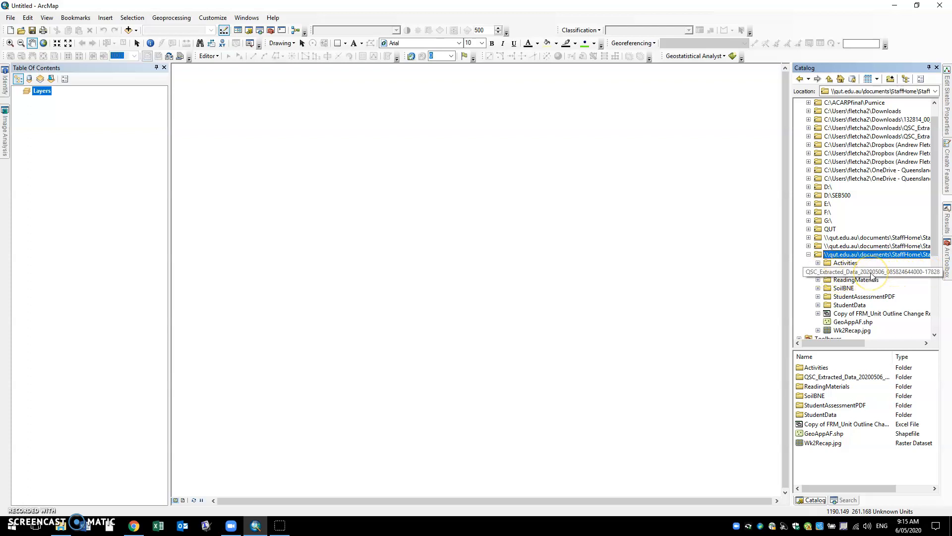
pyautogui.click(819, 274)
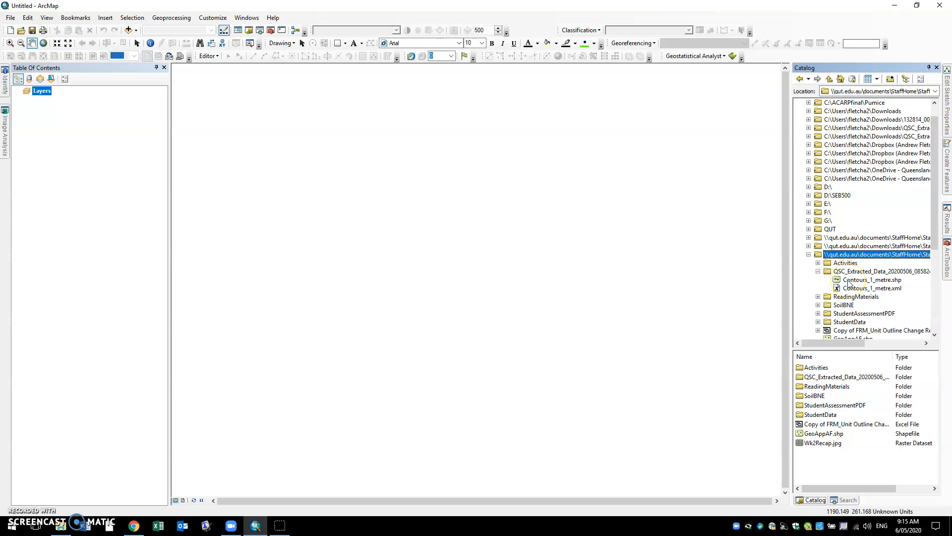
pyautogui.click(849, 280)
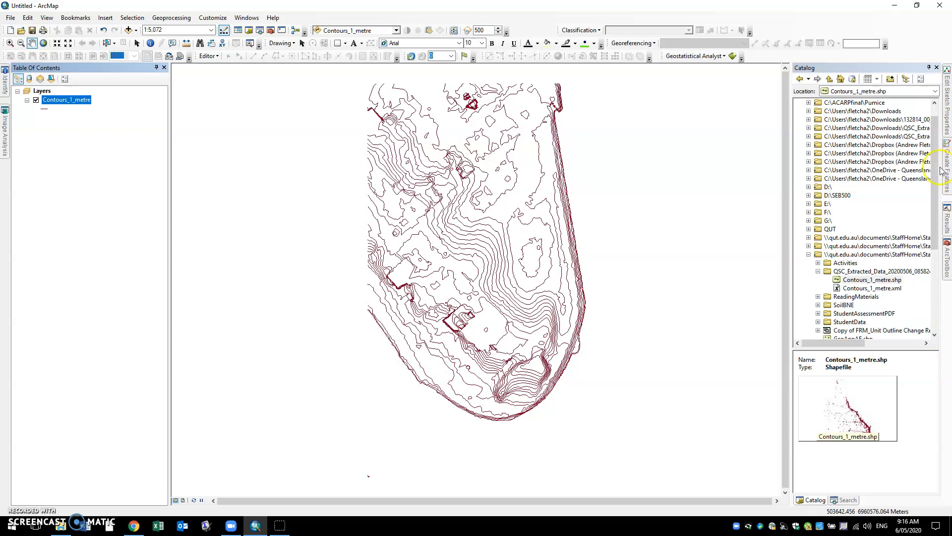
# Look through the Surface toolset within the Spatial Analyst Tools in ArcToolbox, then return to the contour map.
pyautogui.click(949, 271)
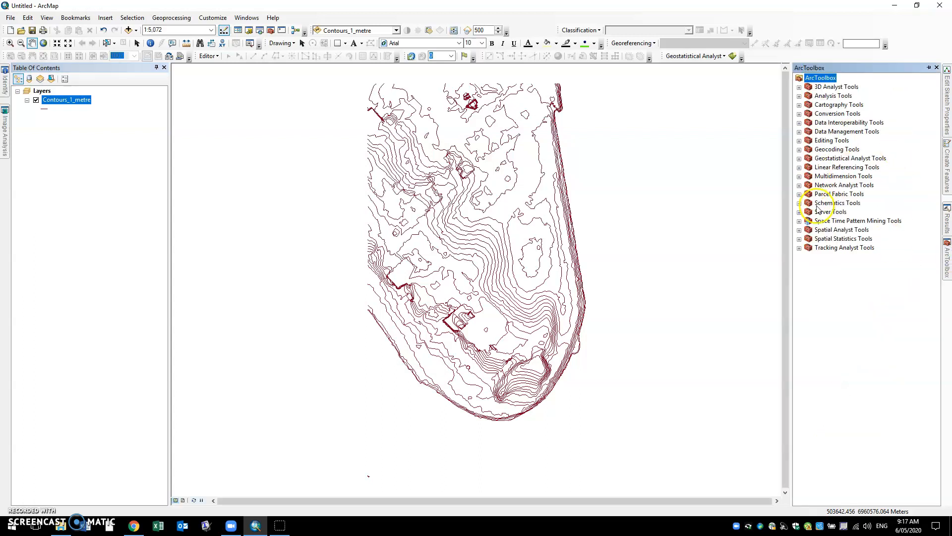
pyautogui.click(799, 230)
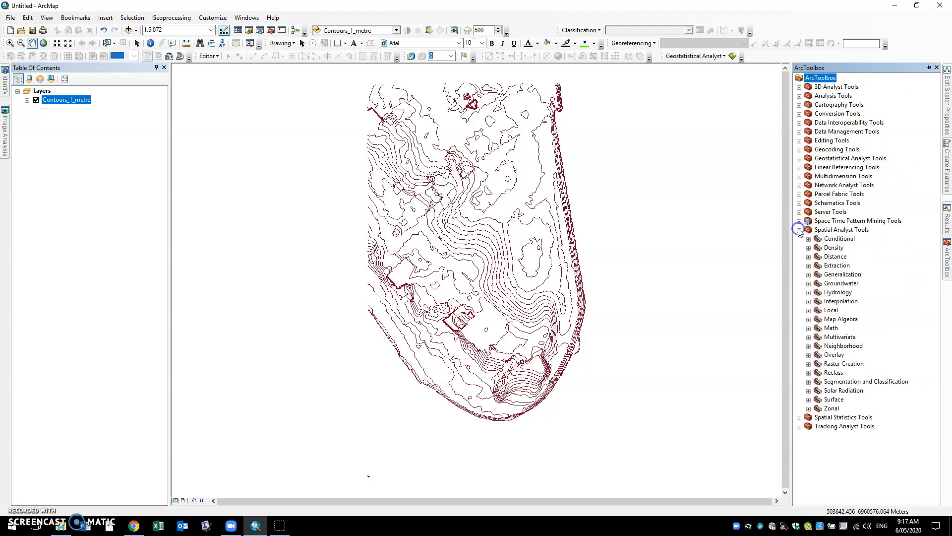
pyautogui.click(808, 399)
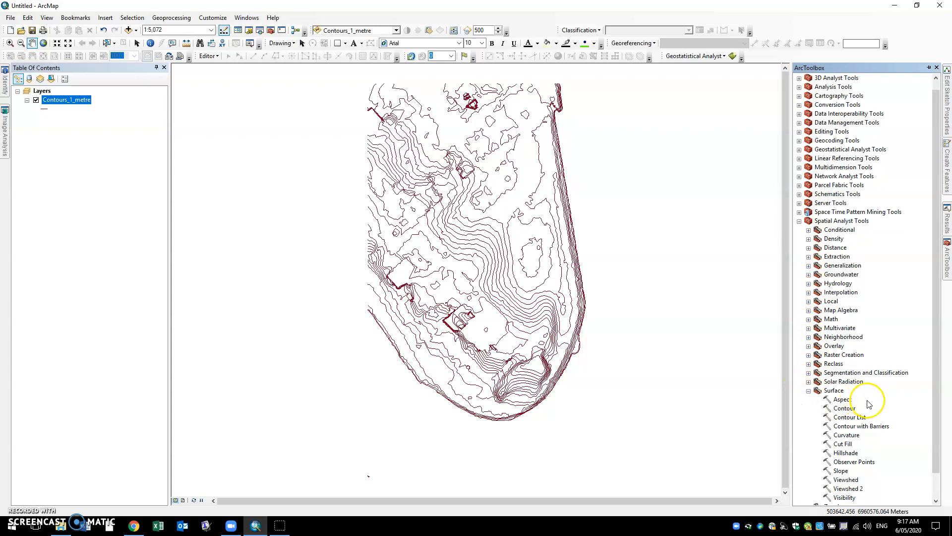
pyautogui.scroll(-1, 843, 405)
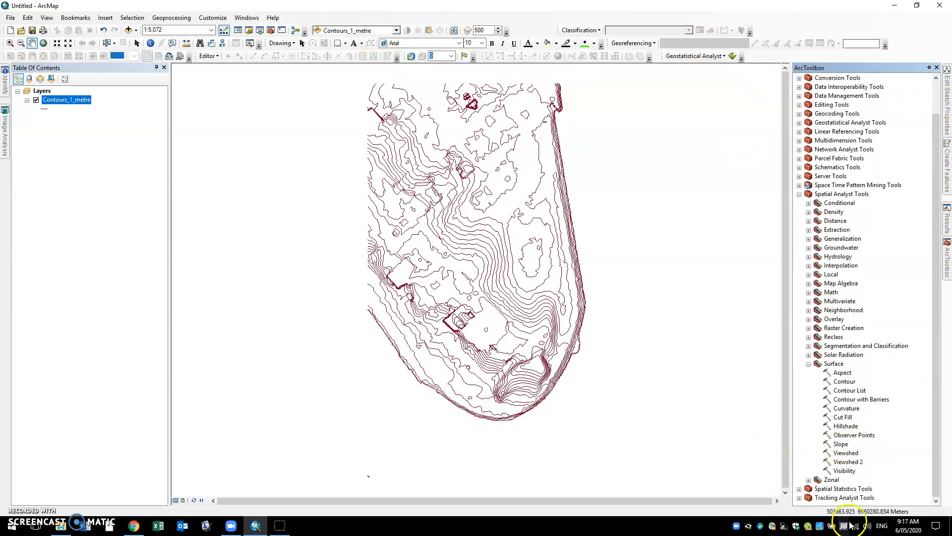
pyautogui.click(693, 232)
pyautogui.moveTo(598, 330); pyautogui.dragTo(688, 322)
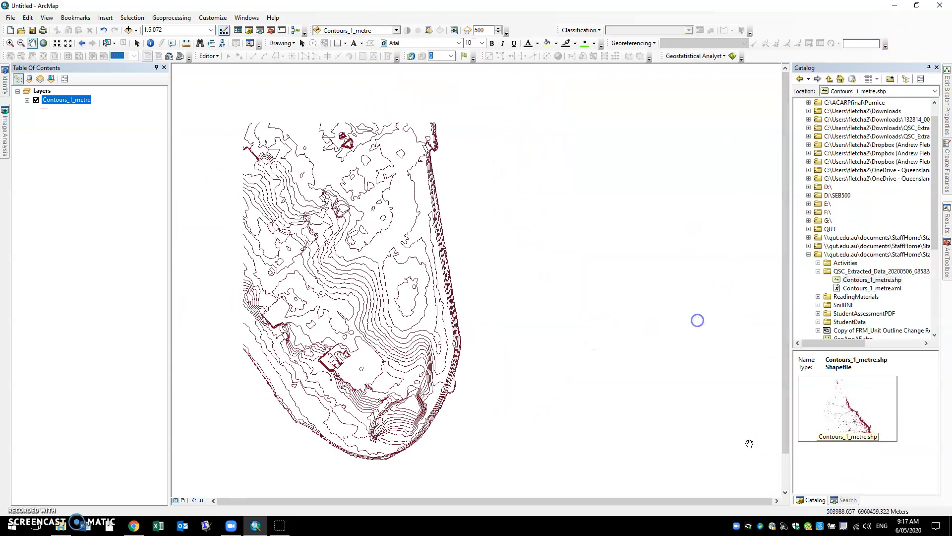
# Find and open the Spatial Analyst version of Topo to Raster and add Contours_1_metre as its input feature data.
pyautogui.click(846, 499)
pyautogui.click(810, 106)
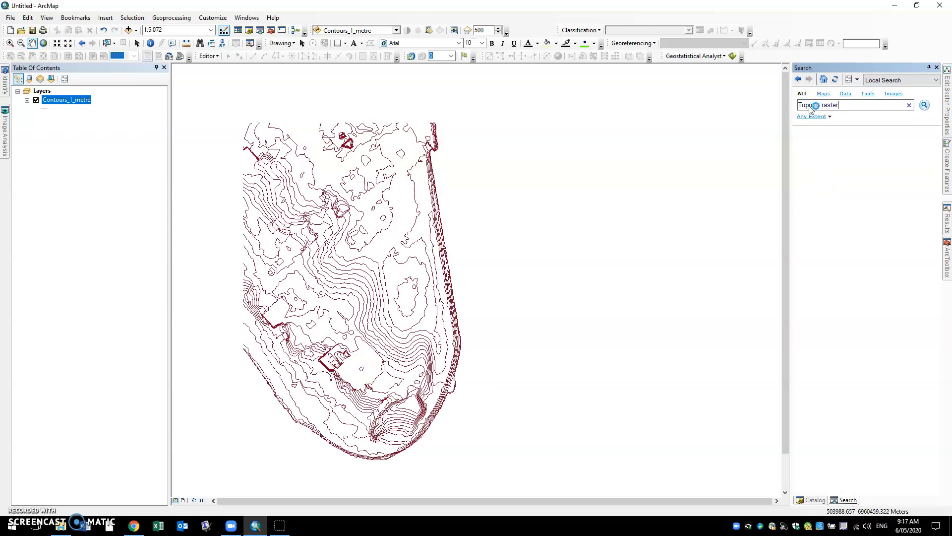
pyautogui.press('Return')
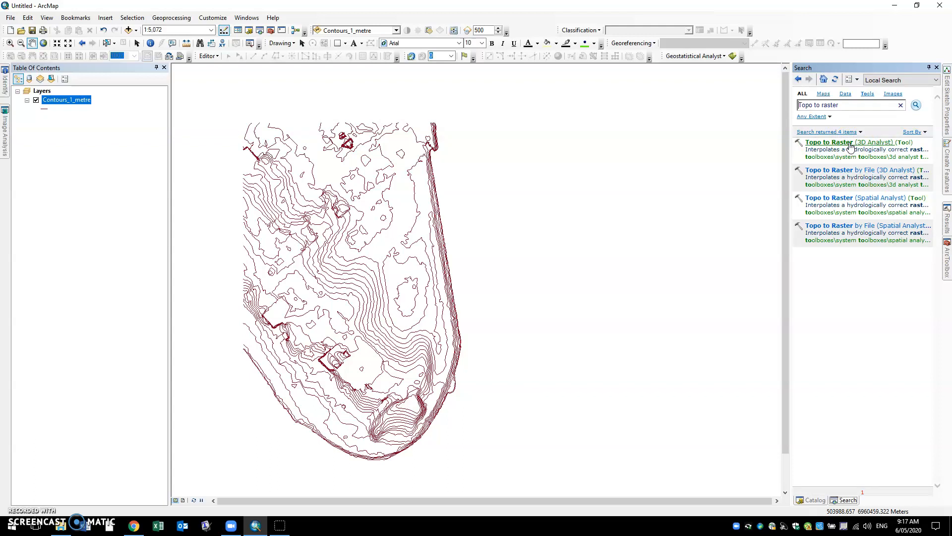
pyautogui.click(842, 200)
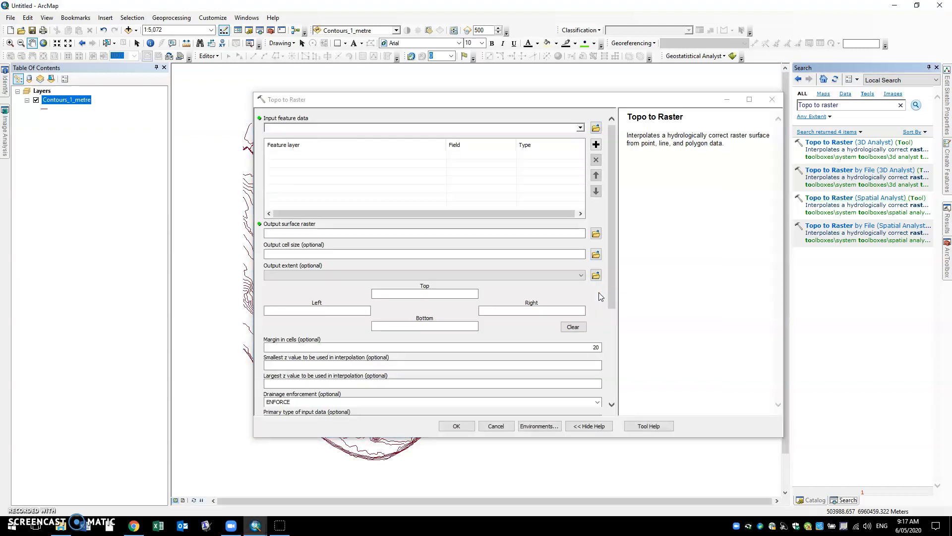
pyautogui.click(580, 128)
pyautogui.click(307, 137)
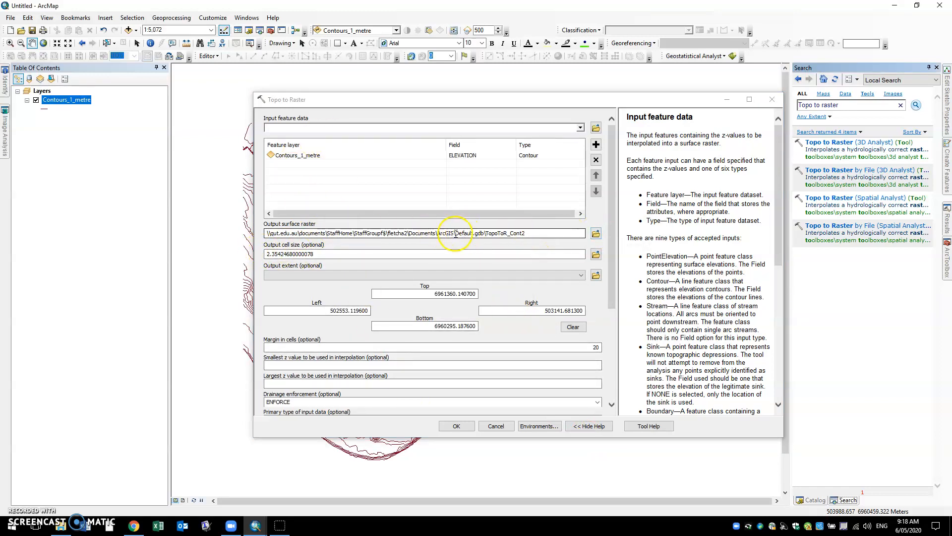
# Browse to the connected EVB203 network folder as the location for the output surface raster.
pyautogui.click(577, 233)
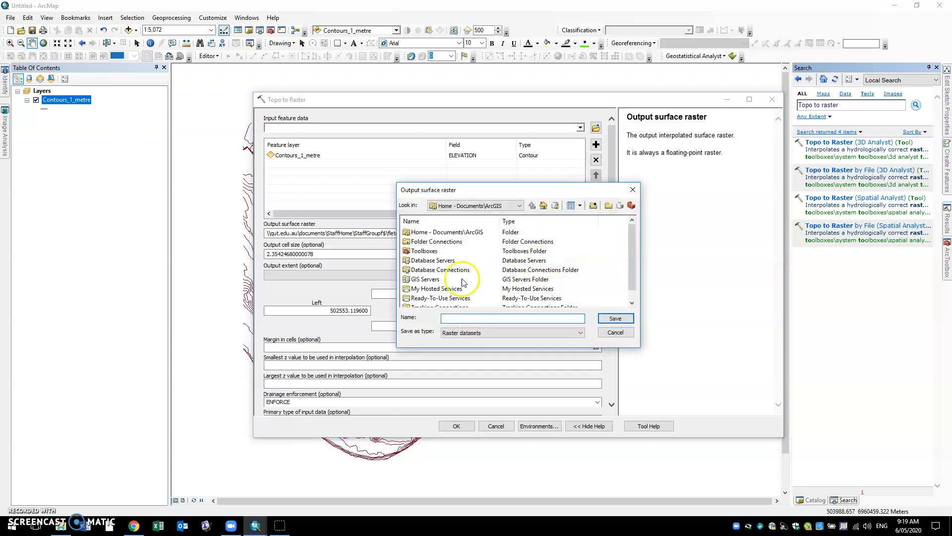
pyautogui.doubleClick(423, 242)
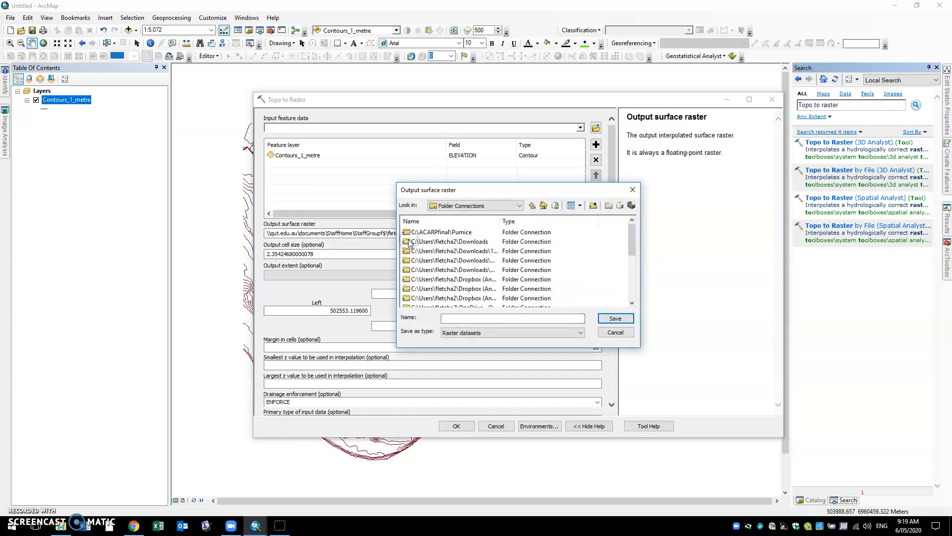
pyautogui.scroll(-3, 460, 295)
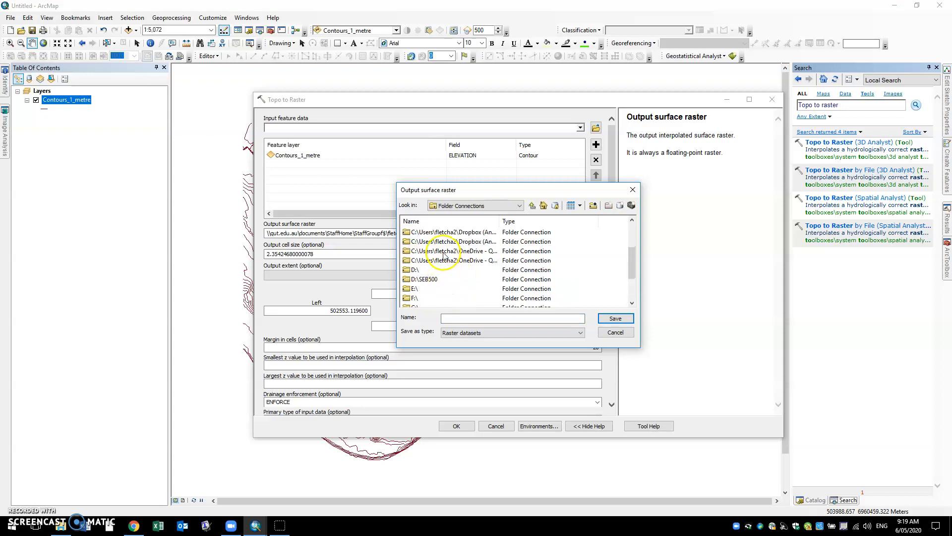
pyautogui.scroll(-3, 432, 286)
pyautogui.doubleClick(434, 293)
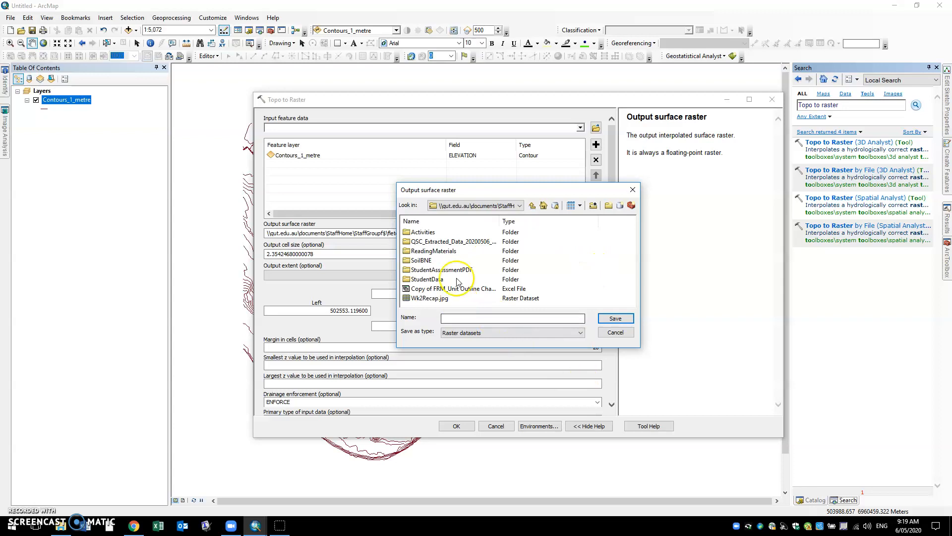
# Create a new file geodatabase in the EVB203 folder and name it SlopesCBG.gdb.
pyautogui.click(620, 204)
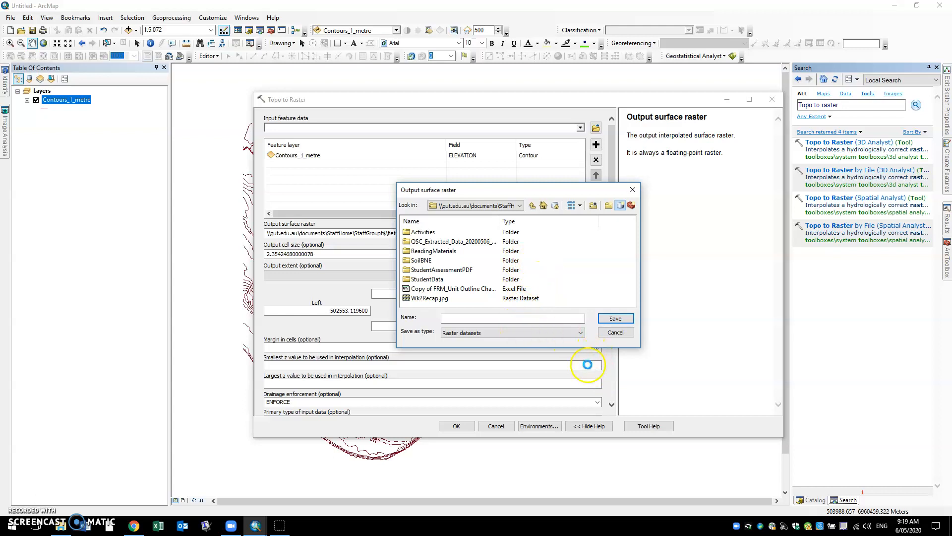
pyautogui.click(495, 320)
pyautogui.click(515, 318)
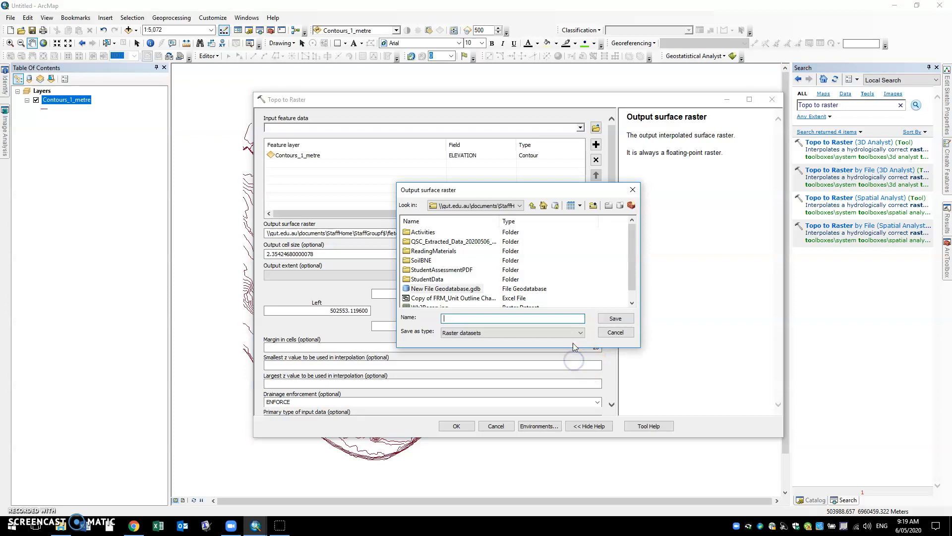
pyautogui.click(449, 289)
pyautogui.click(471, 290)
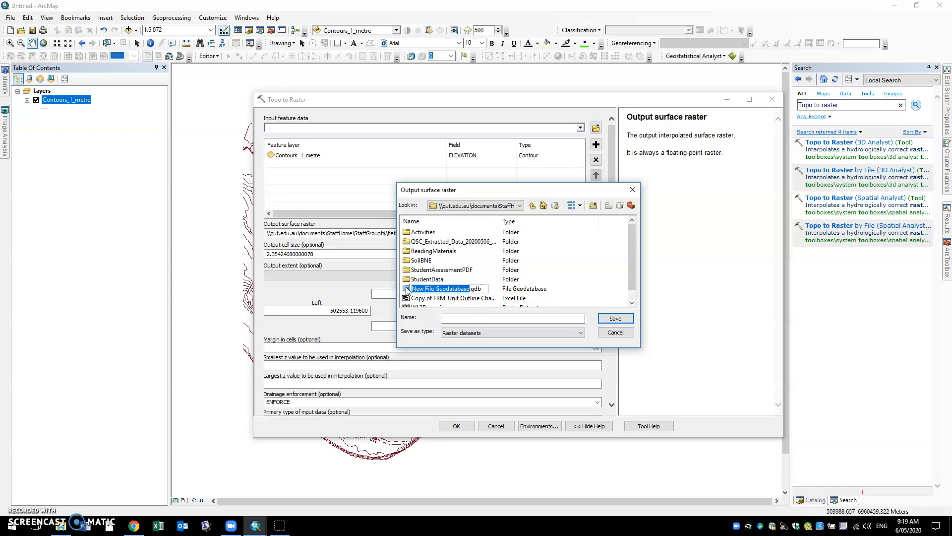
pyautogui.write('Slope')
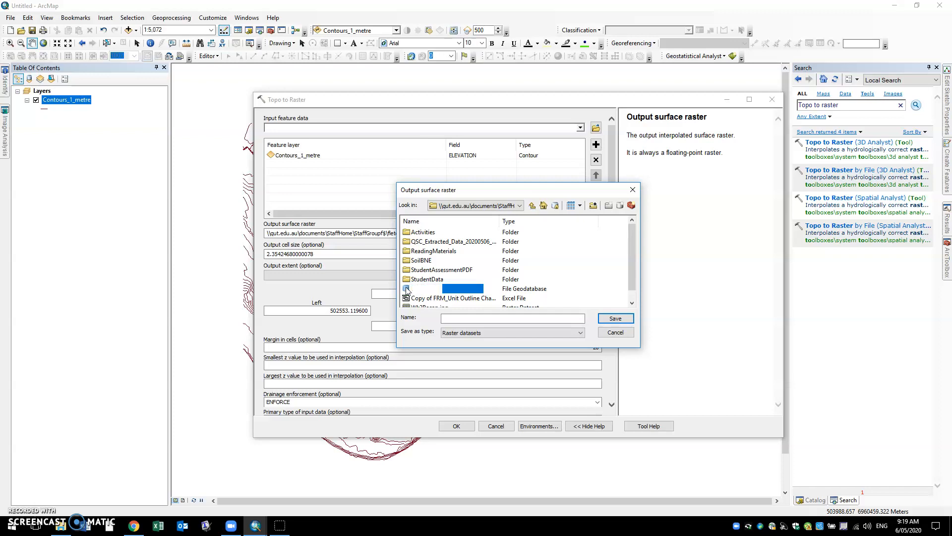
pyautogui.write('sCBG.gdb')
pyautogui.press('Return')
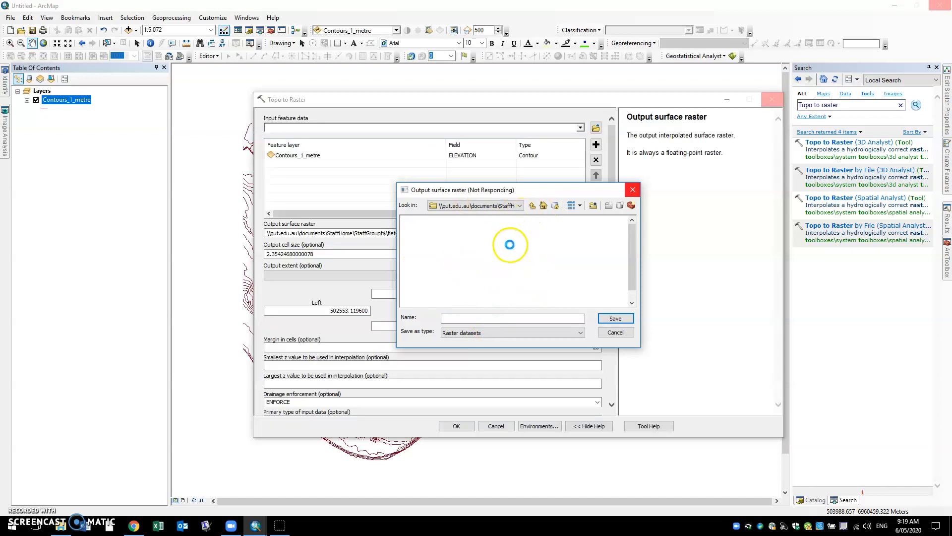
# Save the output surface raster as ELEVraster inside the SlopesCBG.gdb geodatabase.
pyautogui.doubleClick(429, 288)
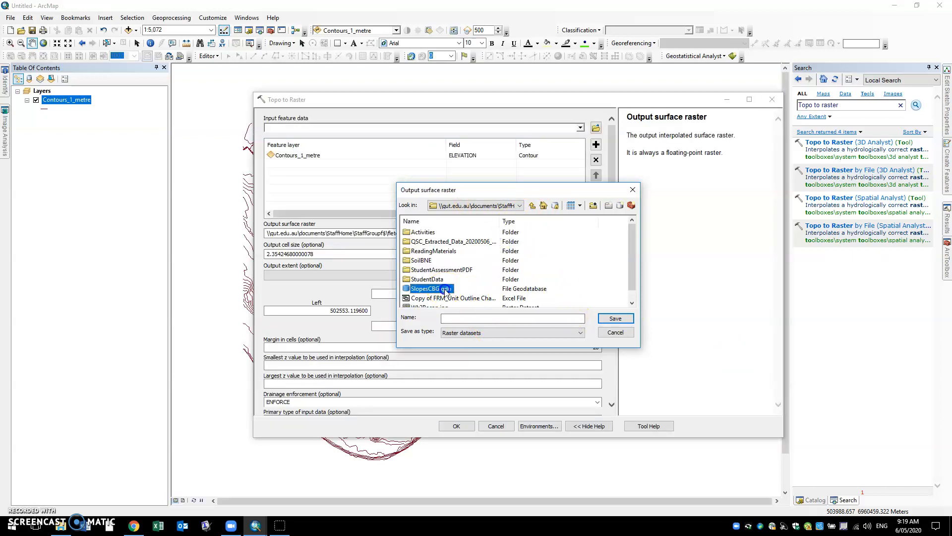
pyautogui.click(462, 317)
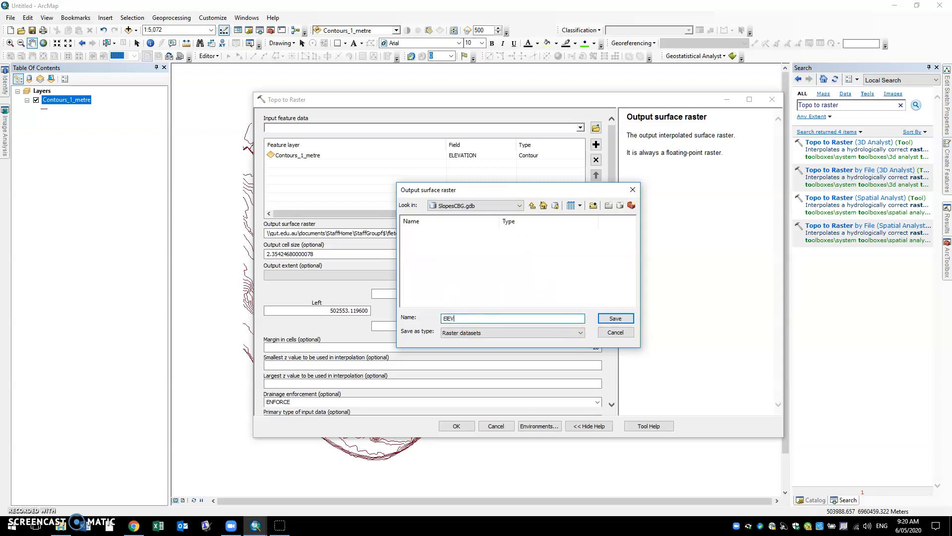
pyautogui.write('ELEVraster')
pyautogui.press('Return')
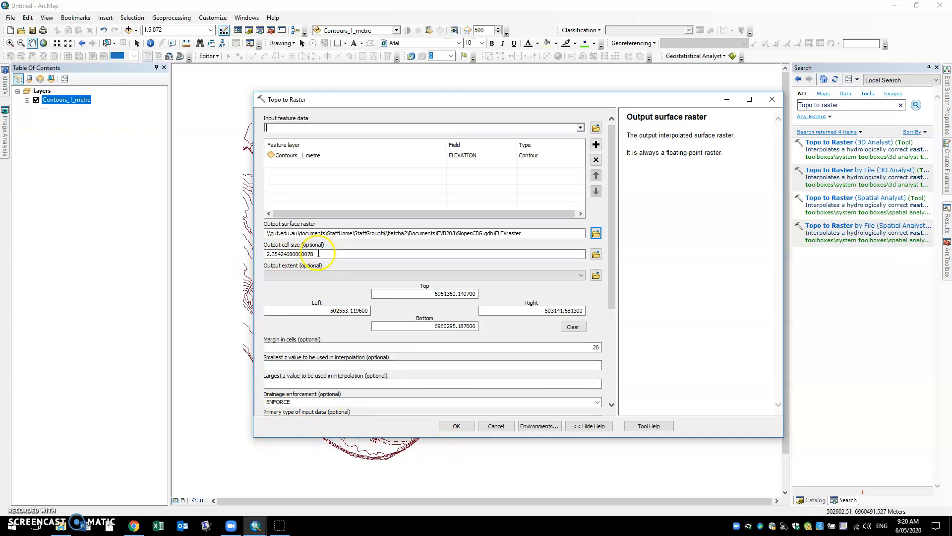
# Set the output cell size to 2 and the output extent to Same as layer Contours_1_metre.
pyautogui.moveTo(315, 254); pyautogui.dragTo(259, 254)
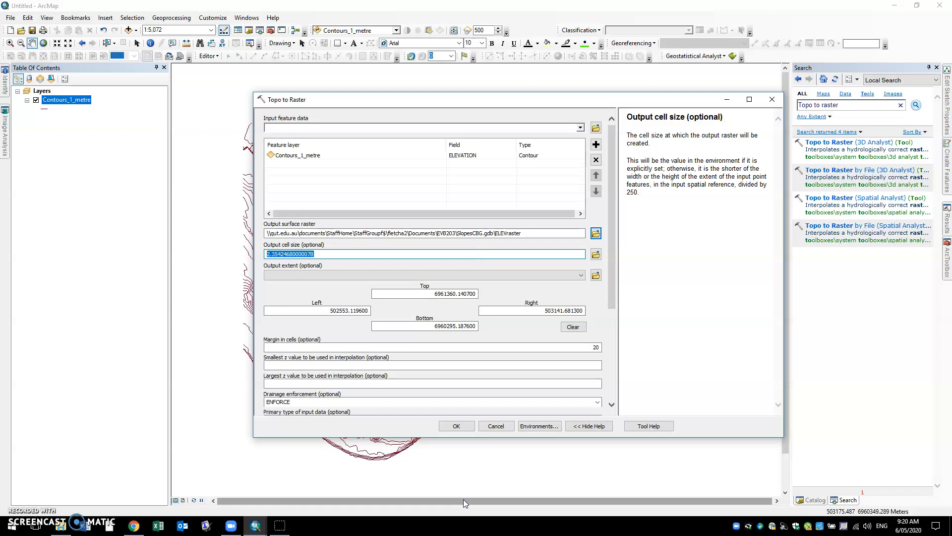
pyautogui.write('2')
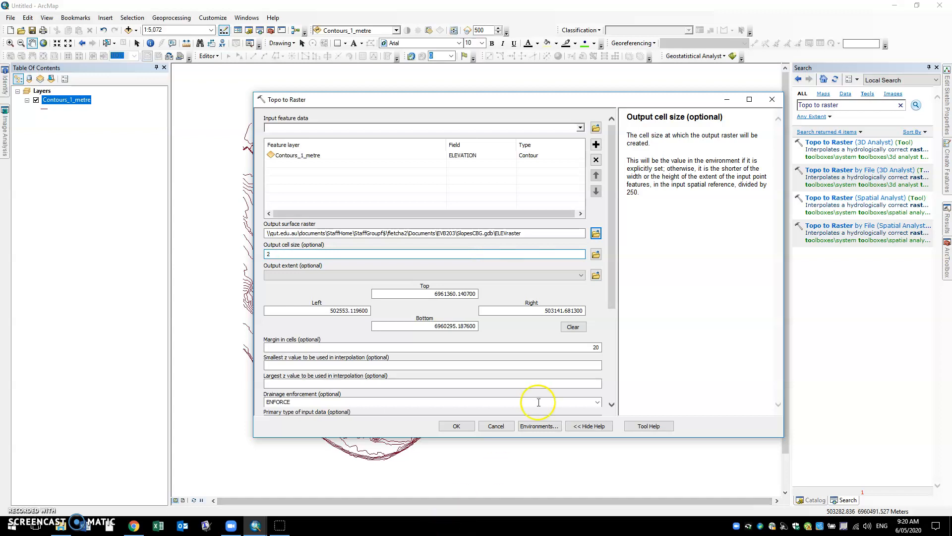
pyautogui.click(575, 275)
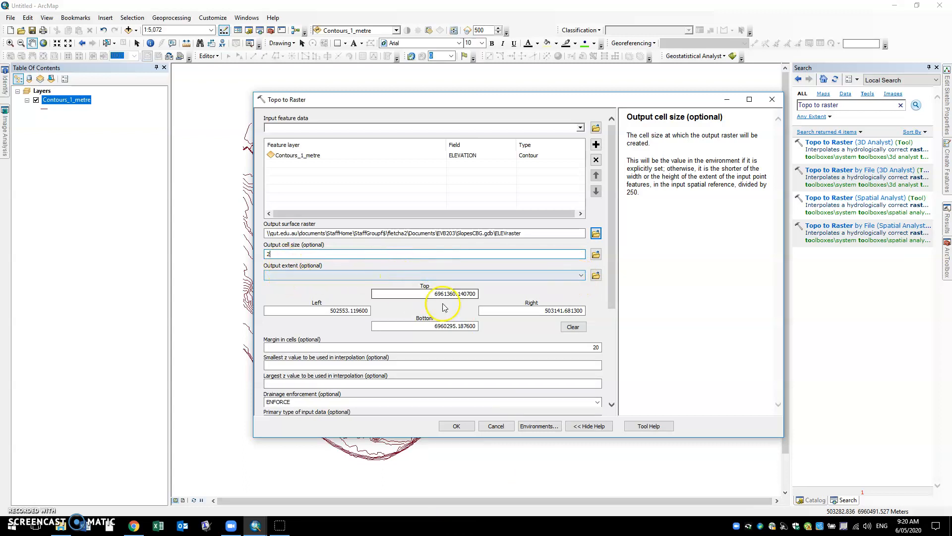
pyautogui.click(582, 275)
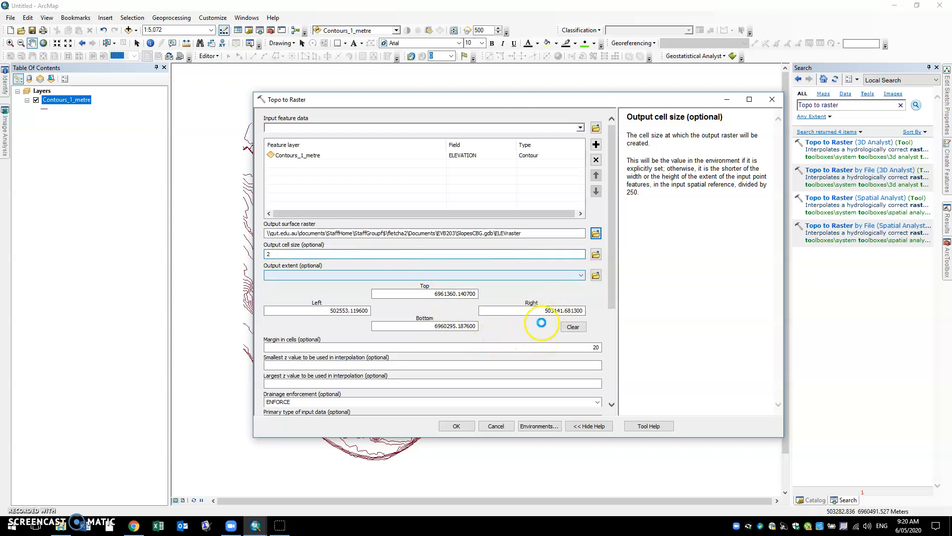
pyautogui.click(583, 275)
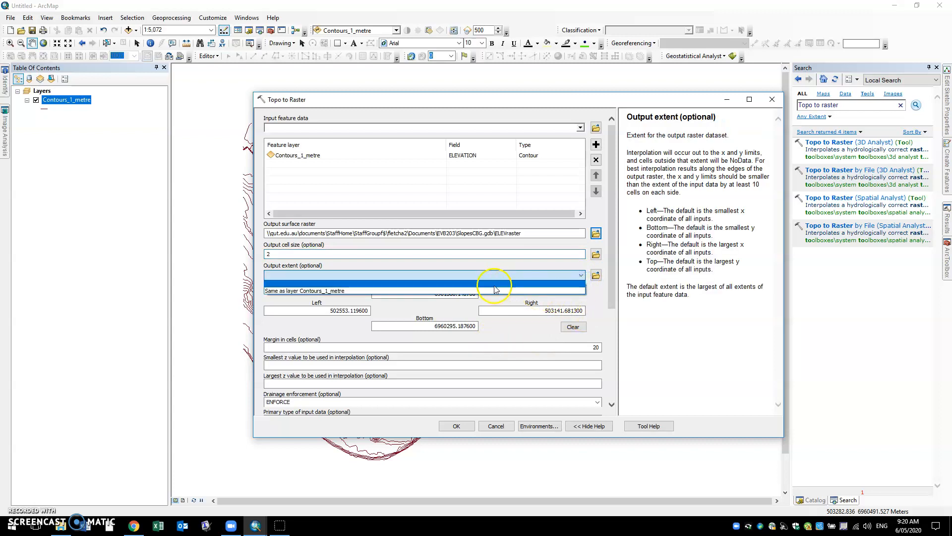
pyautogui.click(478, 290)
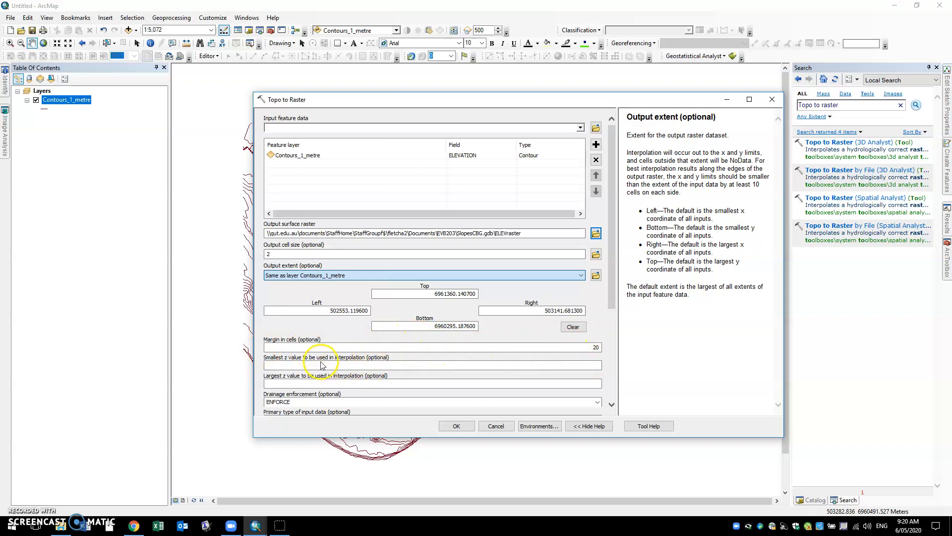
# Set the smallest z value to be used in the interpolation to -1.
pyautogui.click(577, 366)
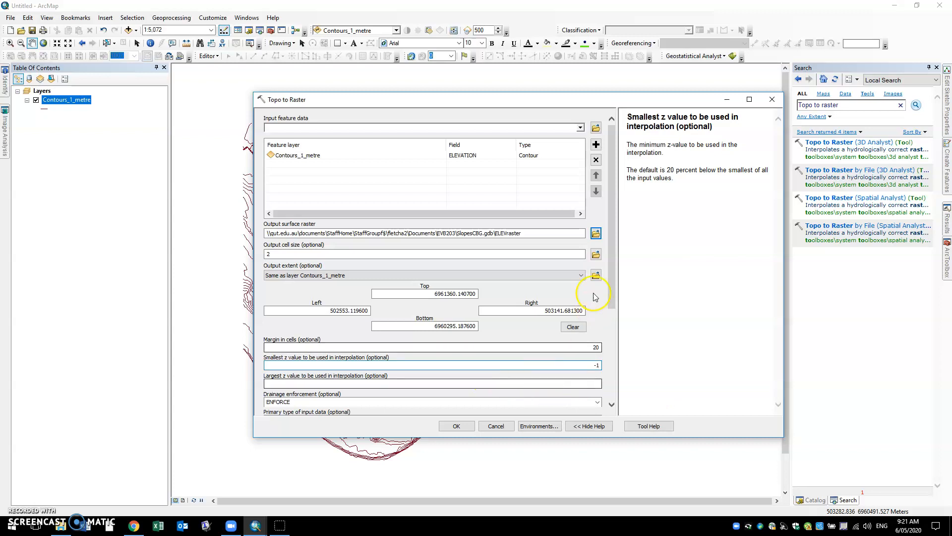
pyautogui.moveTo(611, 275); pyautogui.dragTo(615, 333)
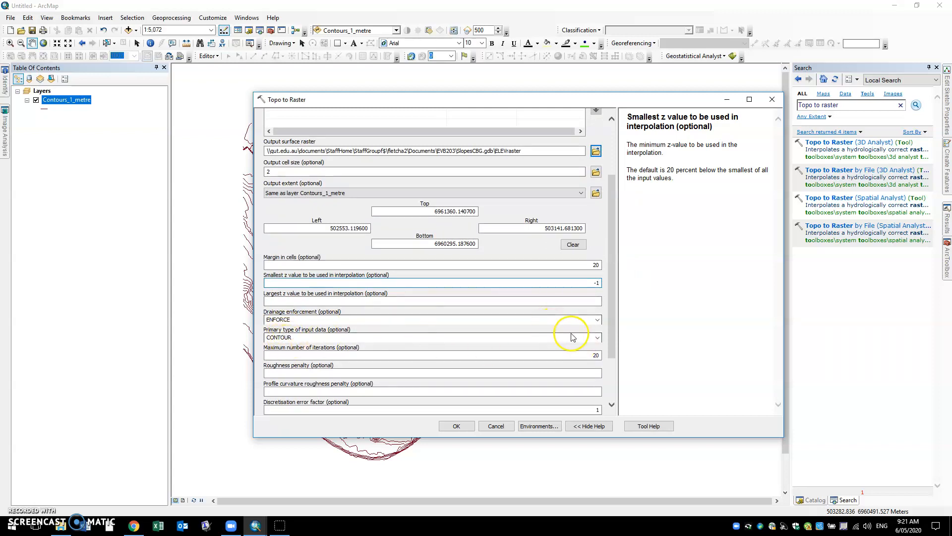
pyautogui.moveTo(615, 317); pyautogui.dragTo(614, 208)
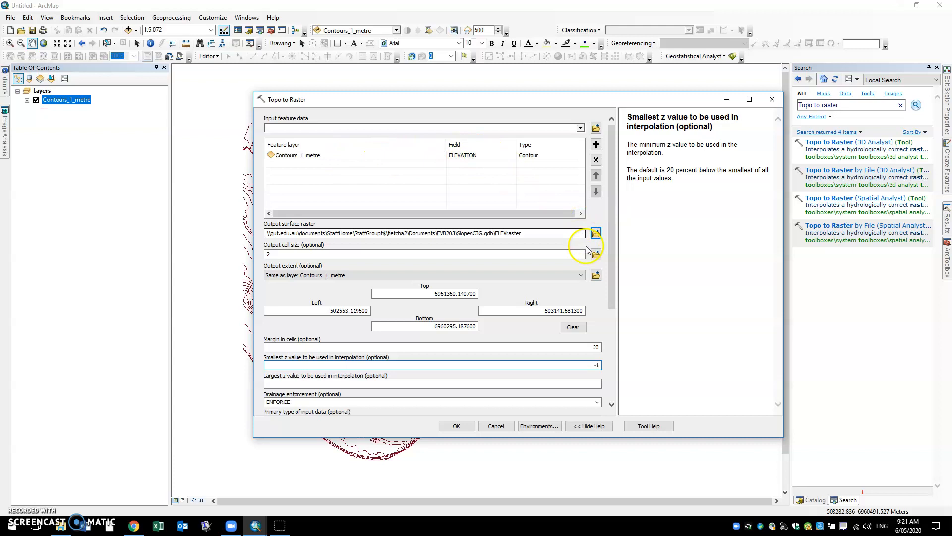
# Run the Topo to Raster interpolation with the remaining parameters left at their defaults.
pyautogui.moveTo(615, 257); pyautogui.dragTo(615, 352)
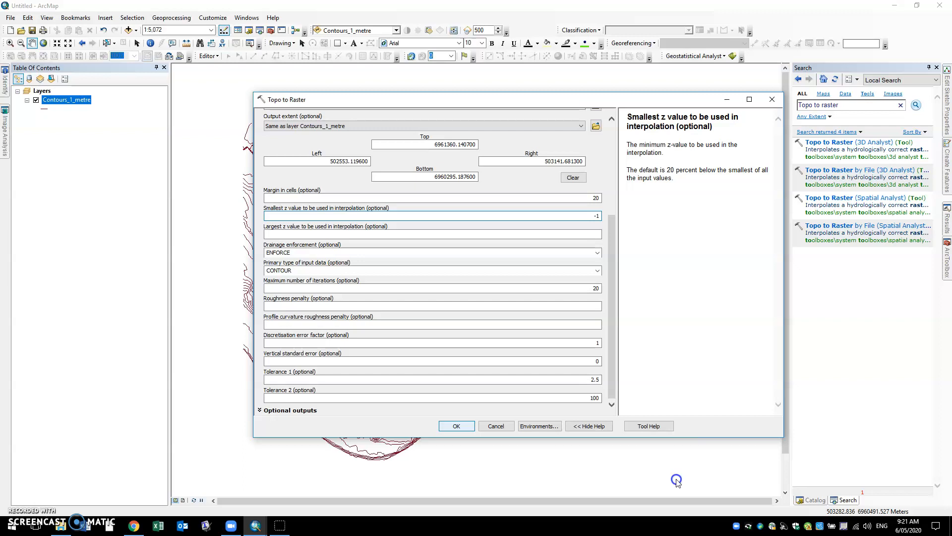
pyautogui.click(457, 425)
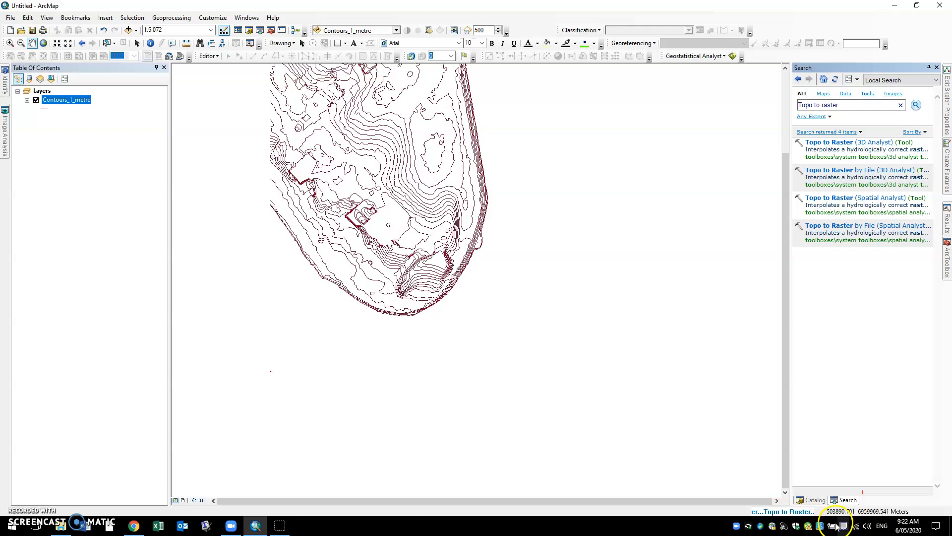
pyautogui.moveTo(436, 254); pyautogui.dragTo(500, 361)
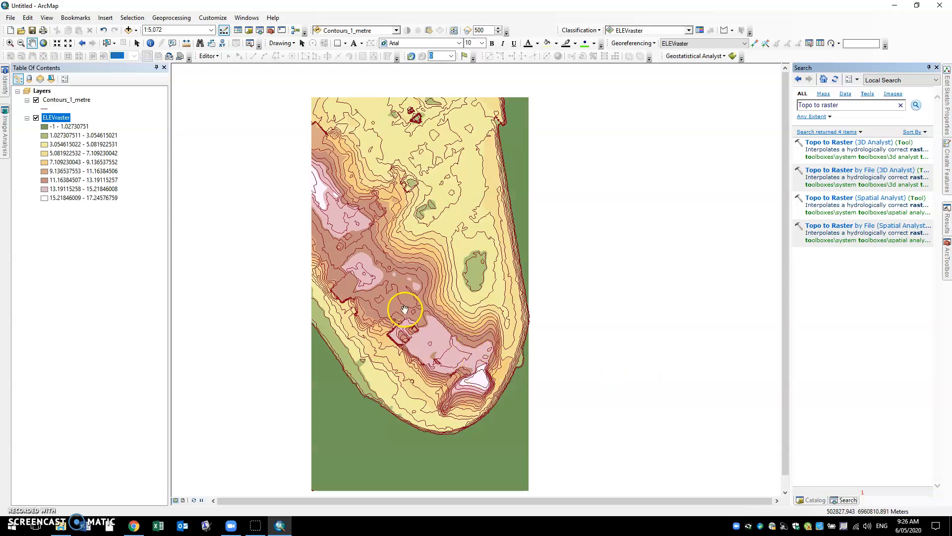
# Hide the ELEVraster layer and symbolize the Contours_1_metre layer with graduated colors based on the ELEVATION field.
pyautogui.click(36, 118)
pyautogui.click(58, 101)
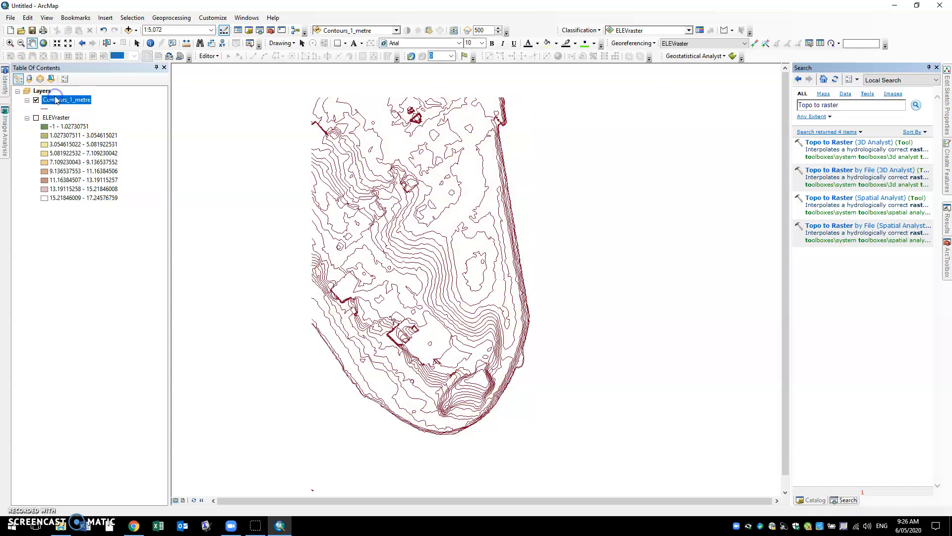
pyautogui.rightClick(59, 99)
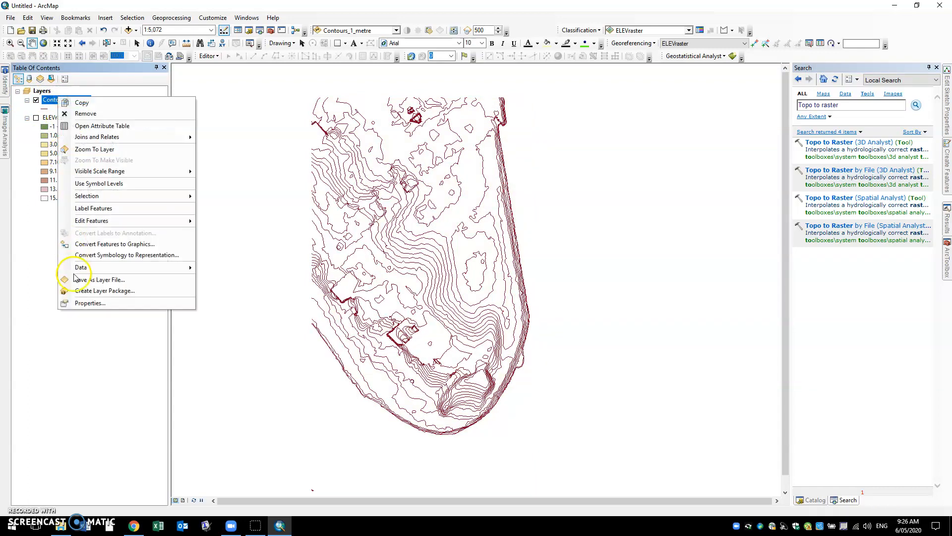
pyautogui.click(89, 303)
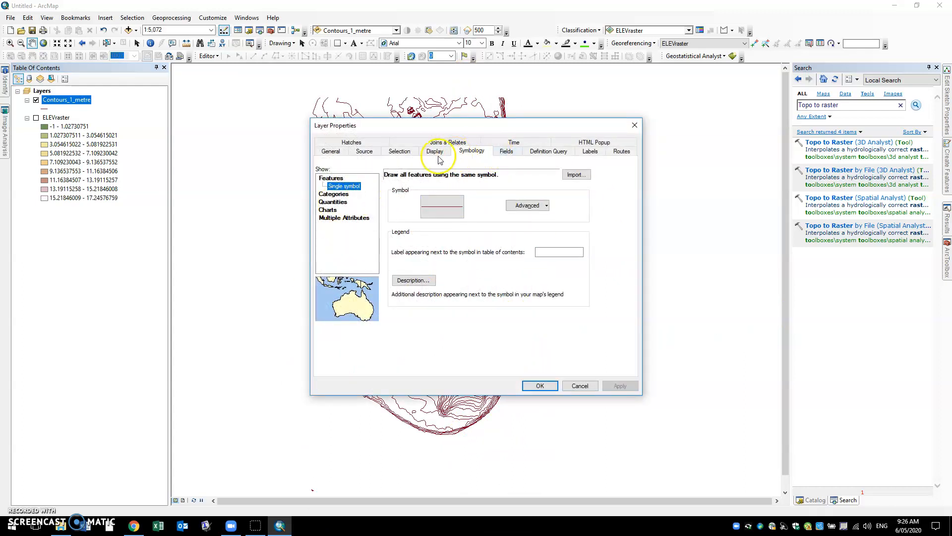
pyautogui.click(337, 200)
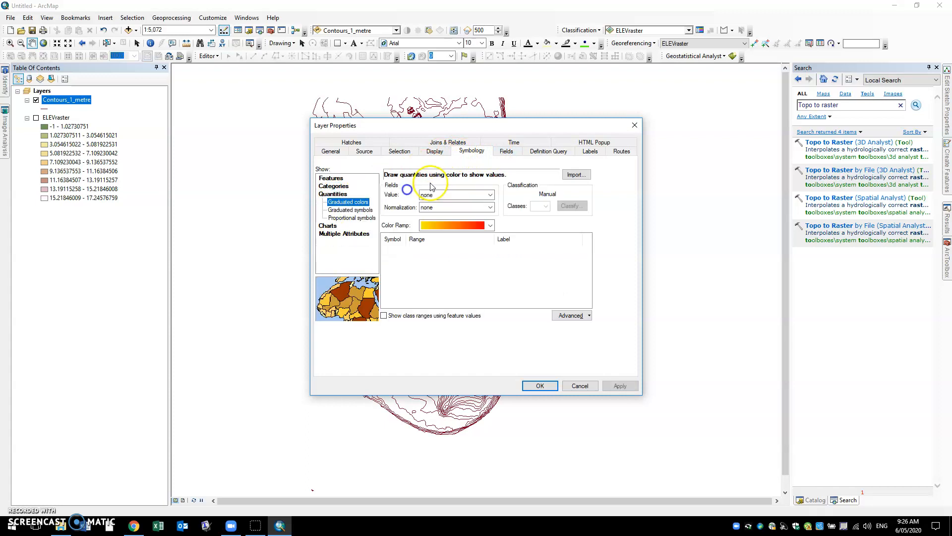
pyautogui.click(442, 195)
pyautogui.click(435, 210)
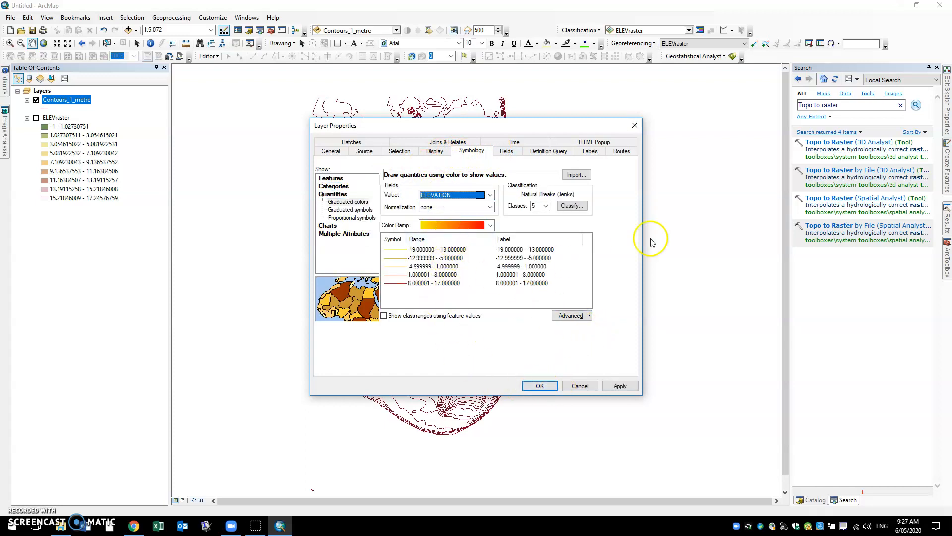
# Set the contour classification to 20 classes and apply it to the layer.
pyautogui.click(546, 206)
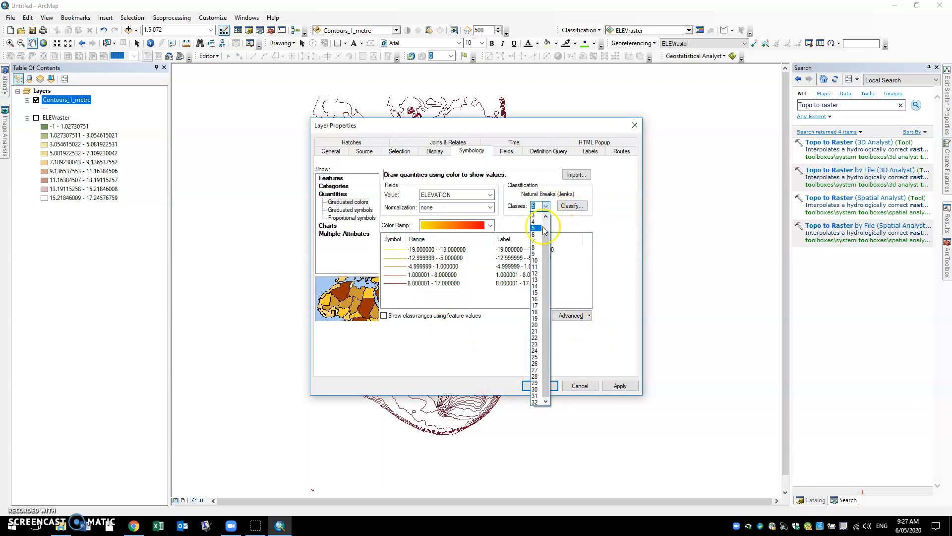
pyautogui.click(535, 327)
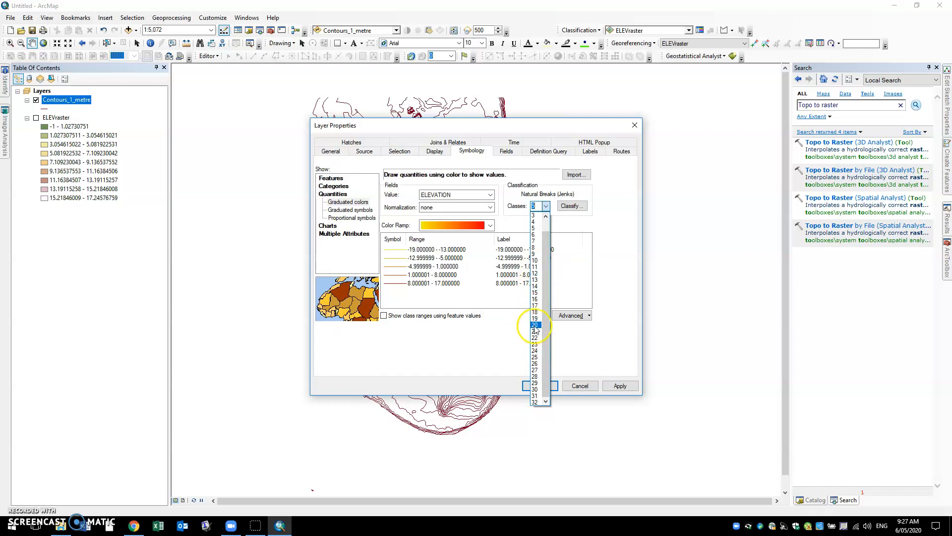
pyautogui.click(623, 385)
pyautogui.click(557, 386)
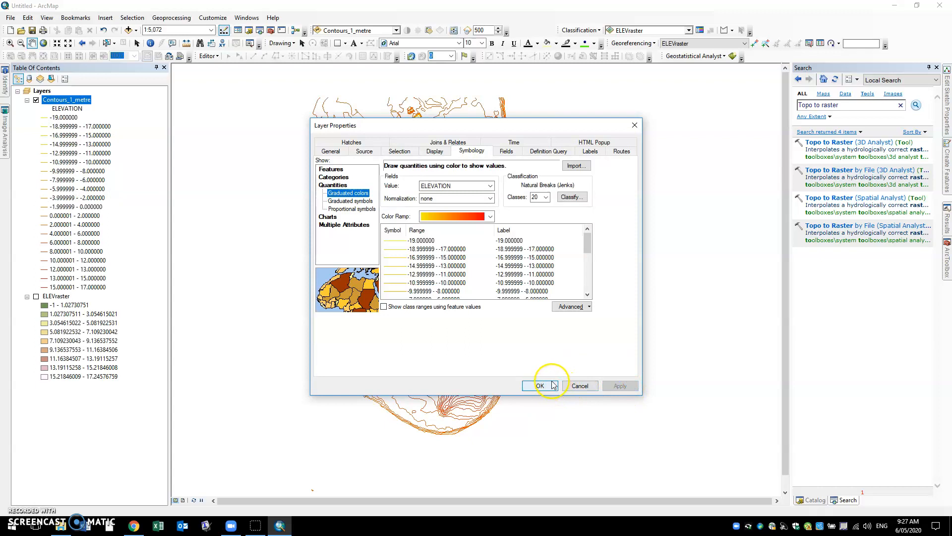
# Apply the orange-yellow-green-blue color ramp to the Contours_1_metre layer and accept the layer properties.
pyautogui.click(490, 216)
pyautogui.click(461, 290)
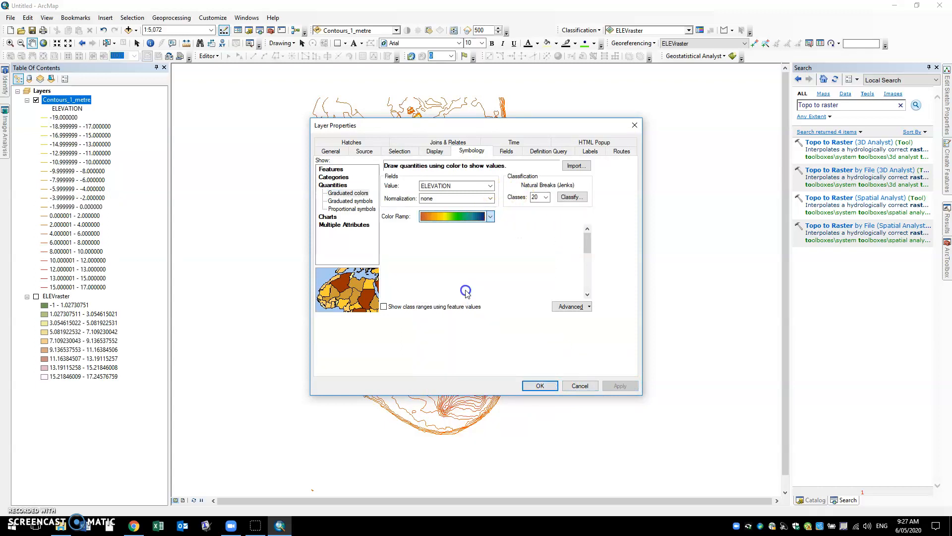
pyautogui.click(619, 386)
pyautogui.click(538, 386)
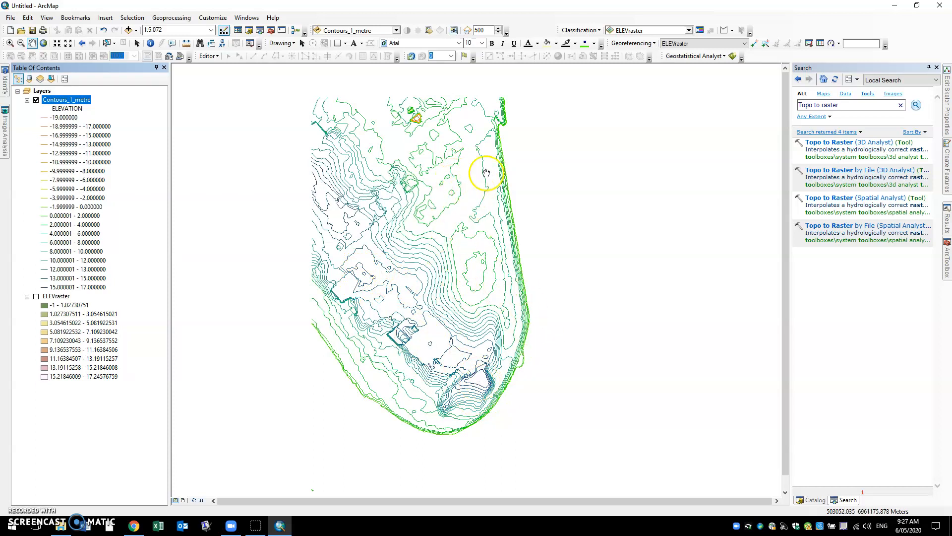
# Show ELEVraster instead of the contours and render it as Stretched values along the black-to-white color ramp.
pyautogui.click(36, 101)
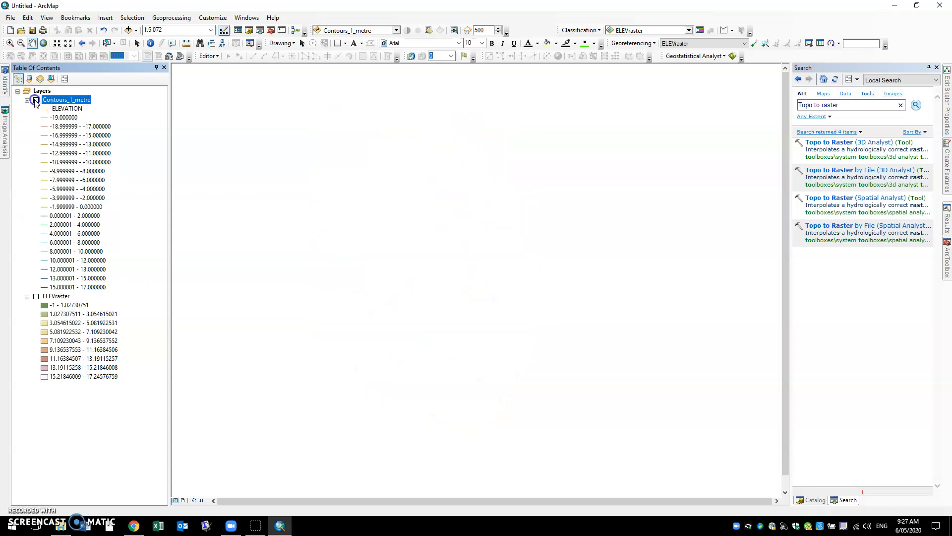
pyautogui.click(36, 296)
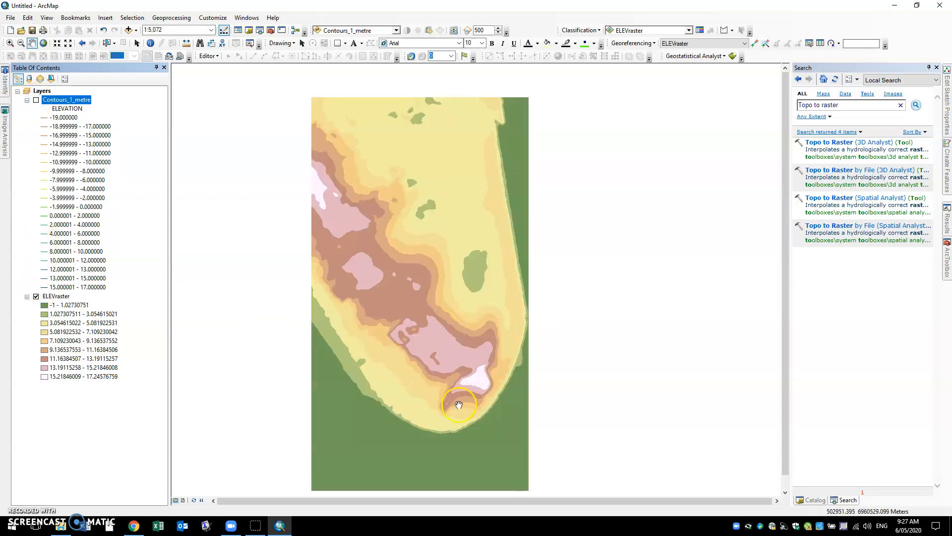
pyautogui.click(56, 296)
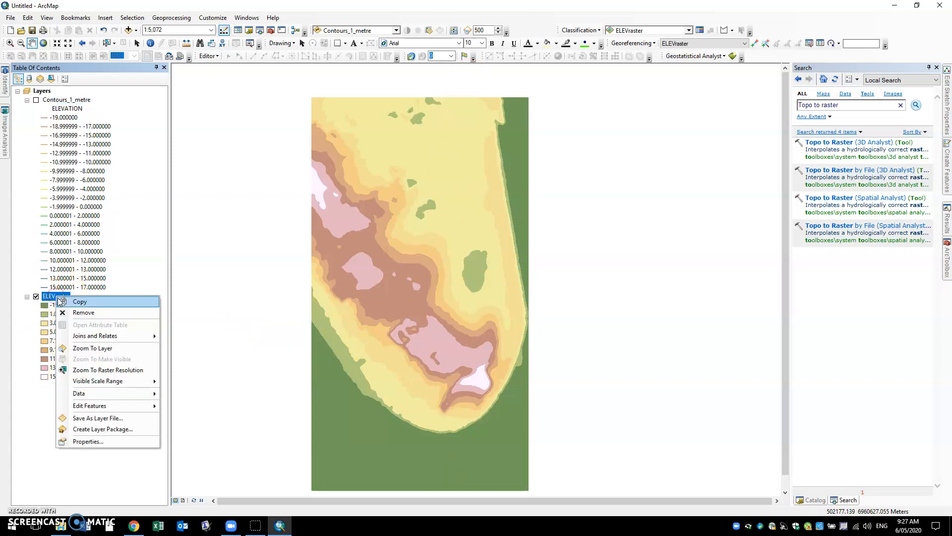
pyautogui.click(95, 442)
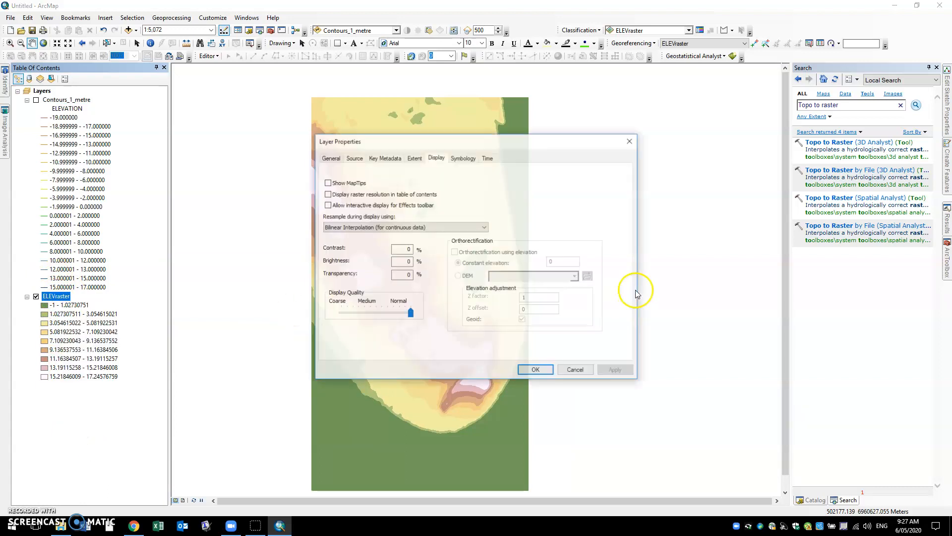
pyautogui.click(463, 157)
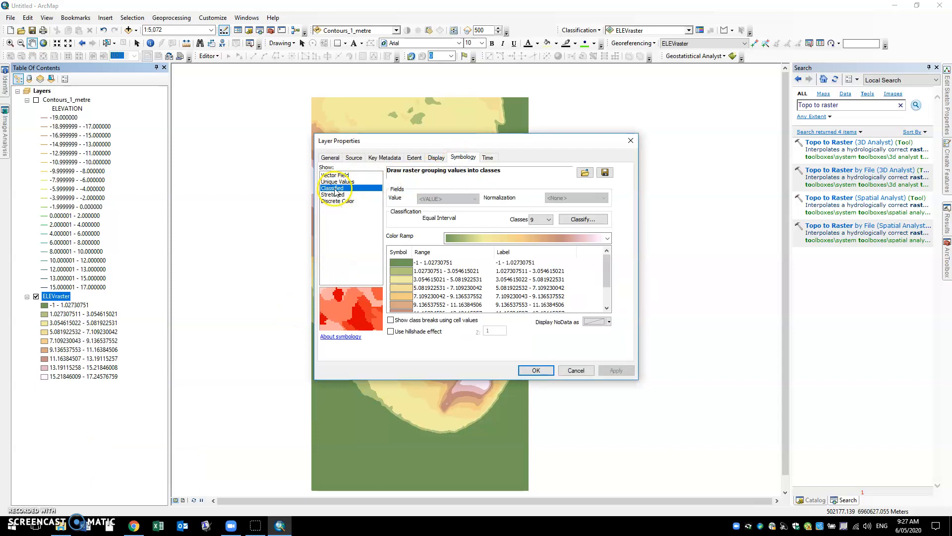
pyautogui.click(335, 195)
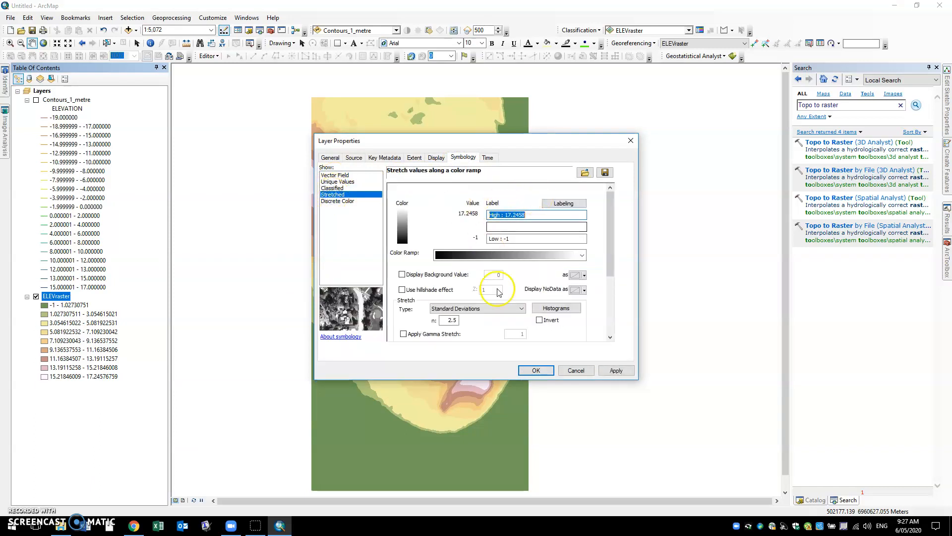
pyautogui.click(615, 371)
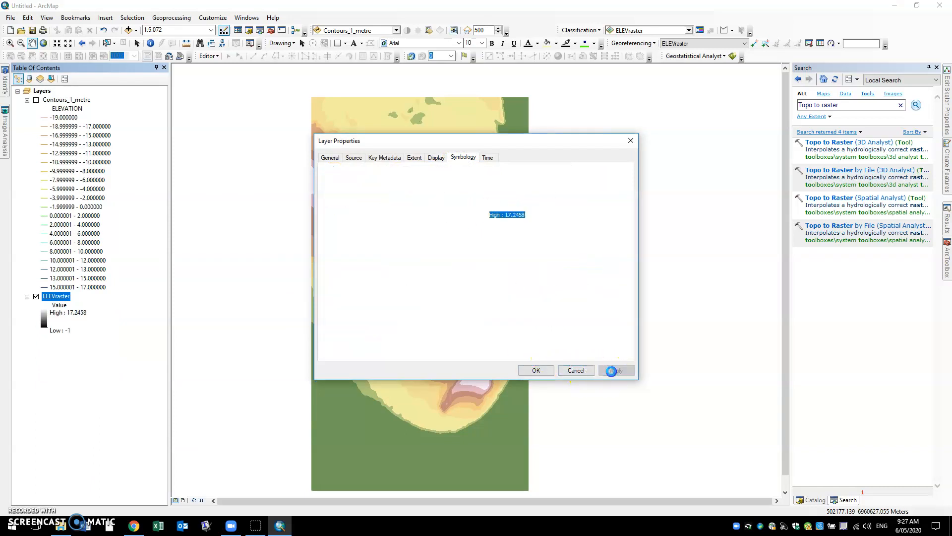
pyautogui.click(536, 371)
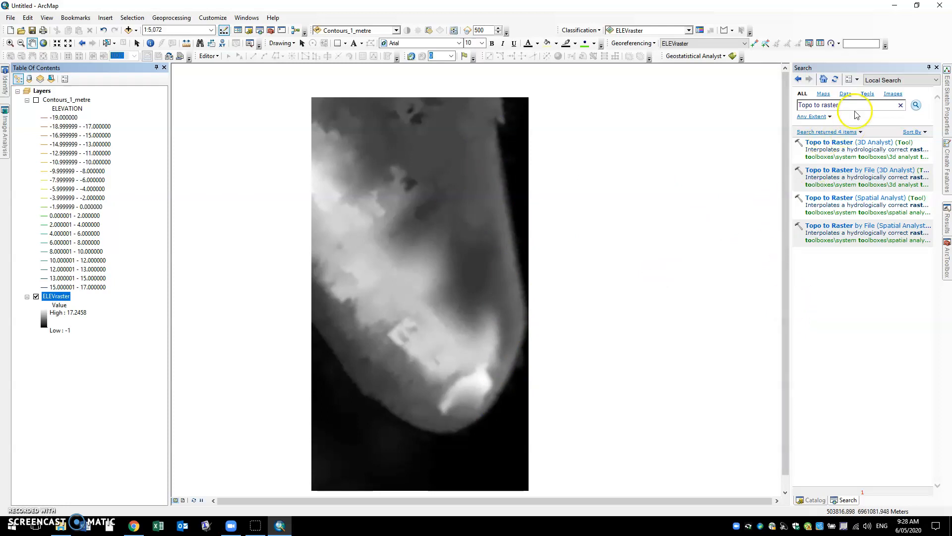
# Search the tools for slope and open the Slope (3D Analyst) tool.
pyautogui.click(801, 106)
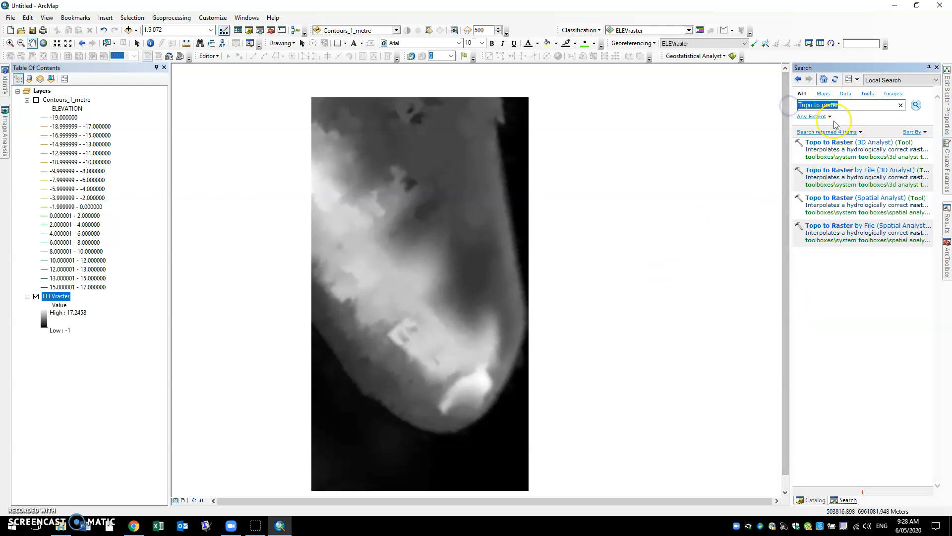
pyautogui.write('slope')
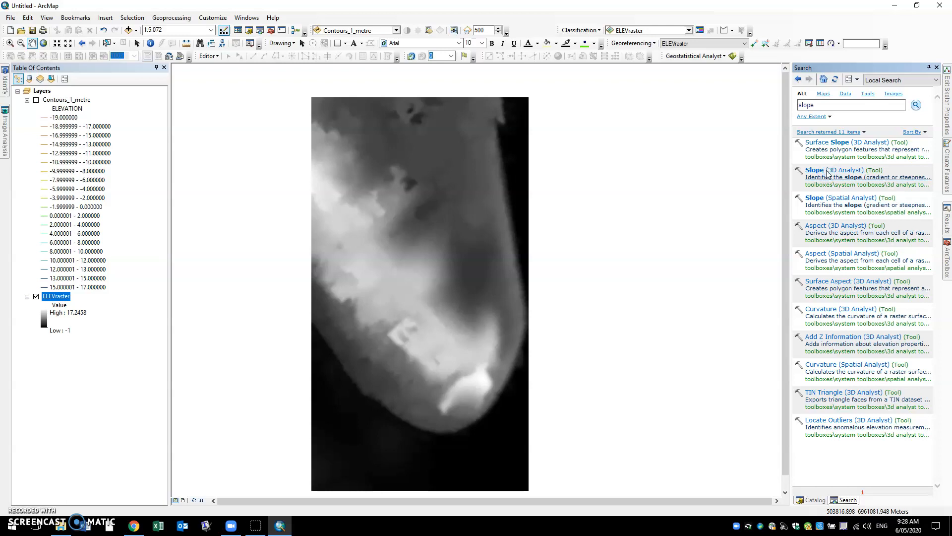
pyautogui.click(826, 173)
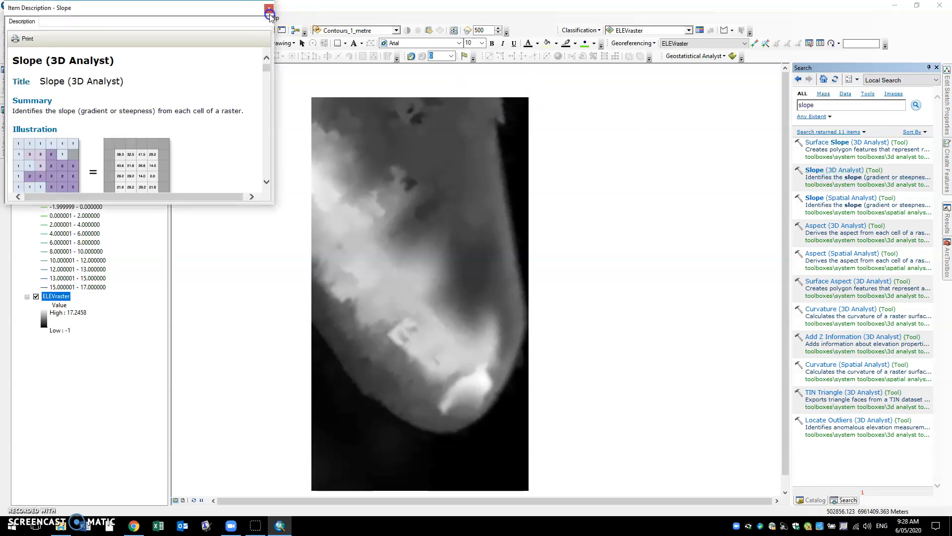
pyautogui.click(268, 10)
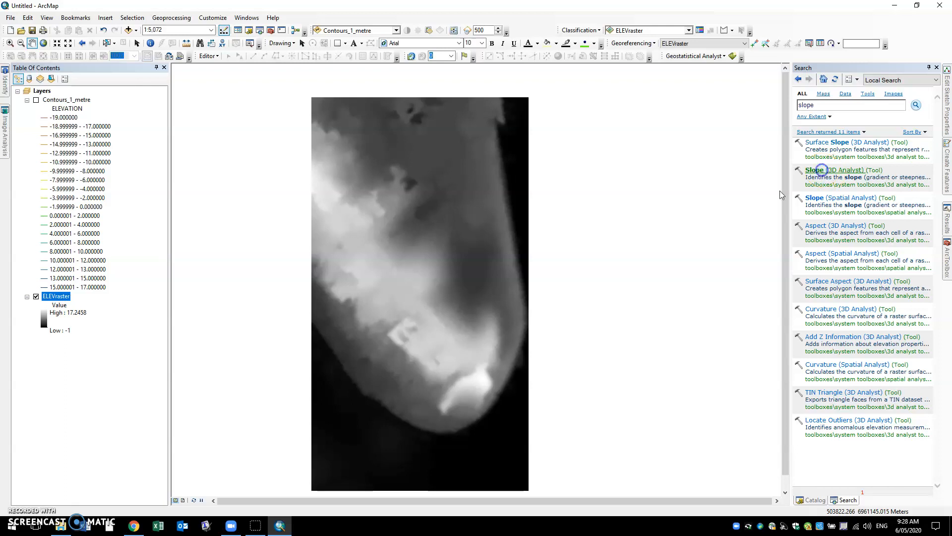
pyautogui.click(821, 169)
# Set ELEVraster as the input raster and save the output raster as slope in the SlopesCBG.gdb geodatabase.
pyautogui.click(580, 128)
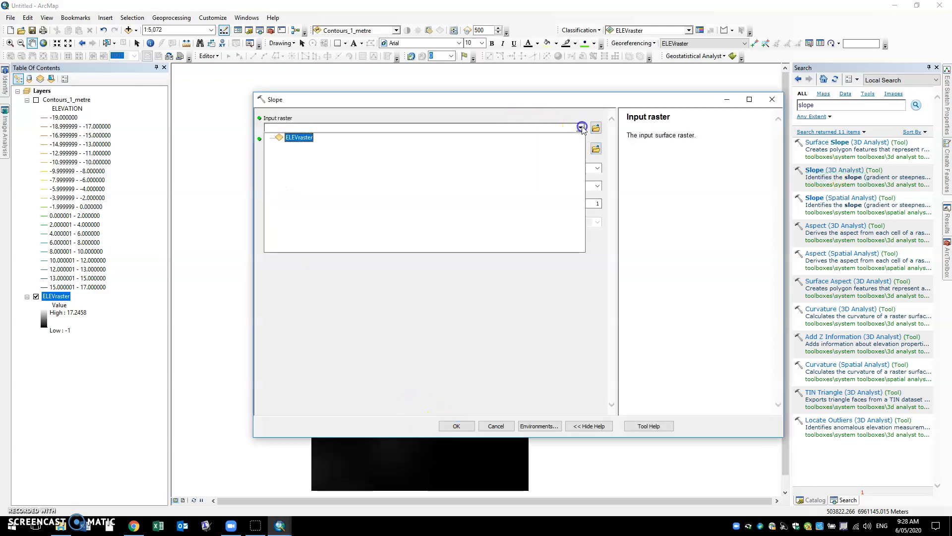
pyautogui.click(300, 136)
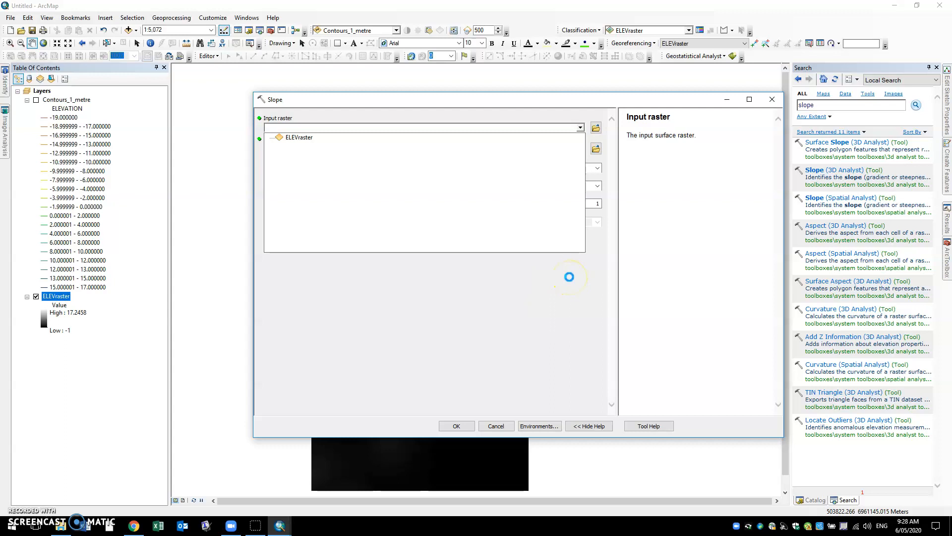
pyautogui.click(563, 324)
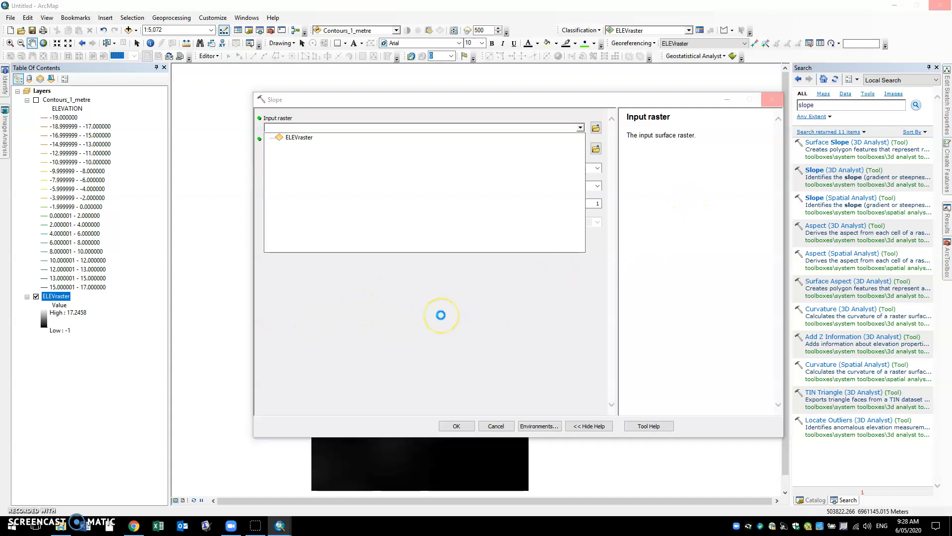
pyautogui.click(665, 348)
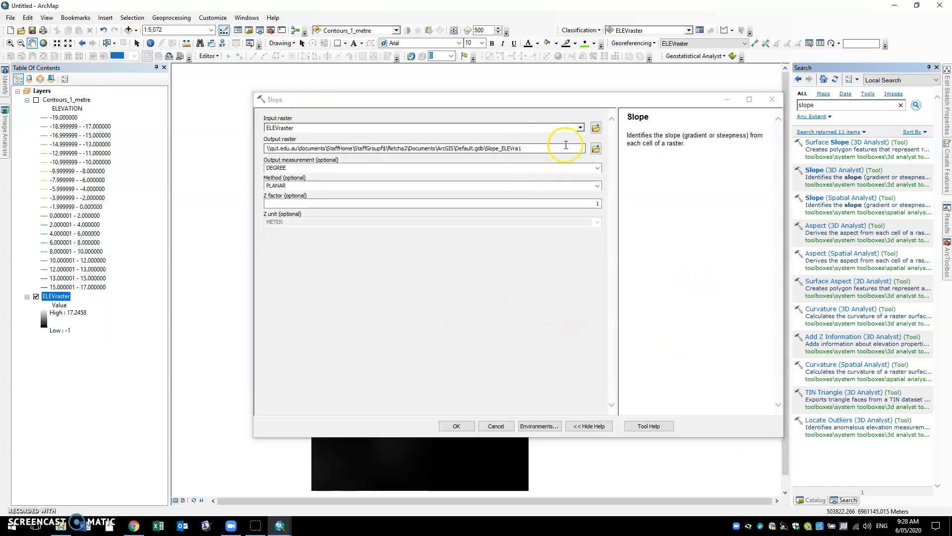
pyautogui.click(595, 148)
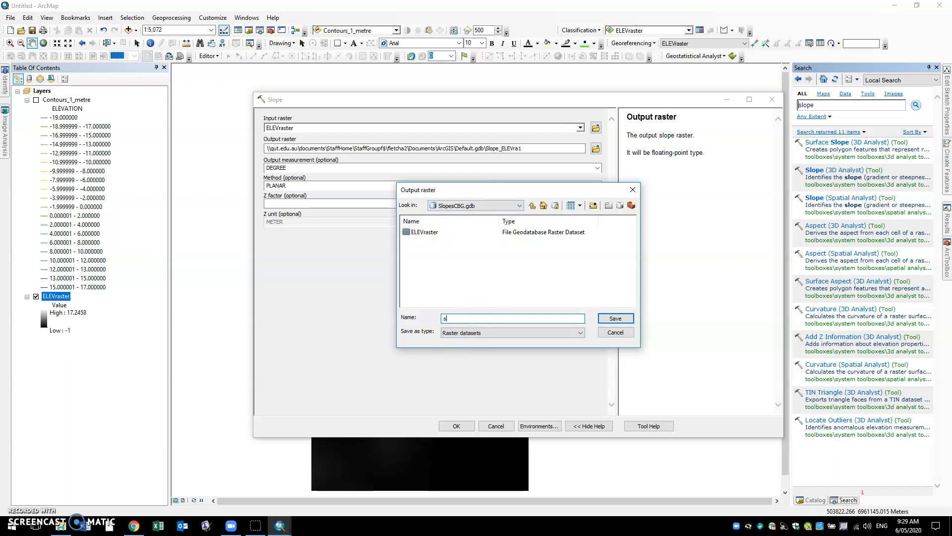
pyautogui.click(616, 332)
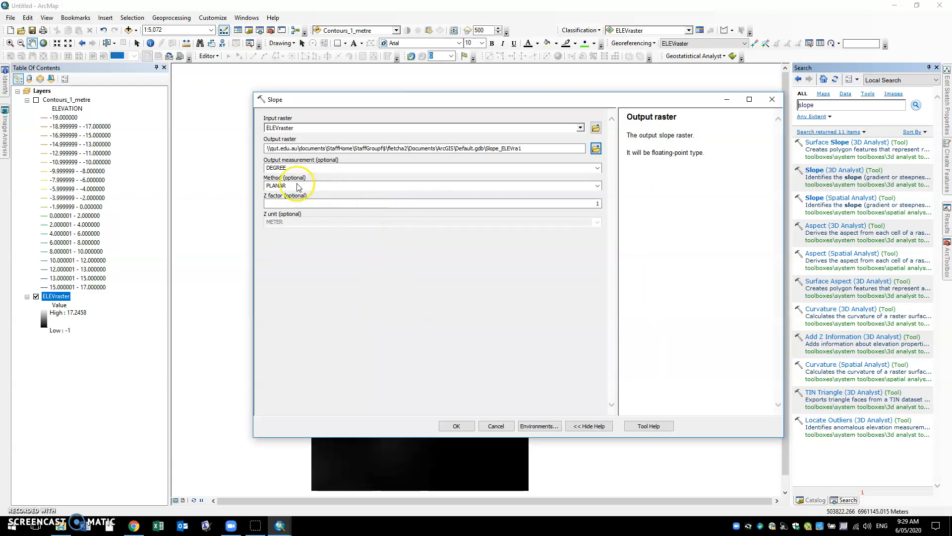
# Set the slope output measurement to PERCENT_RISE and run the Slope tool with the PLANAR method.
pyautogui.click(596, 169)
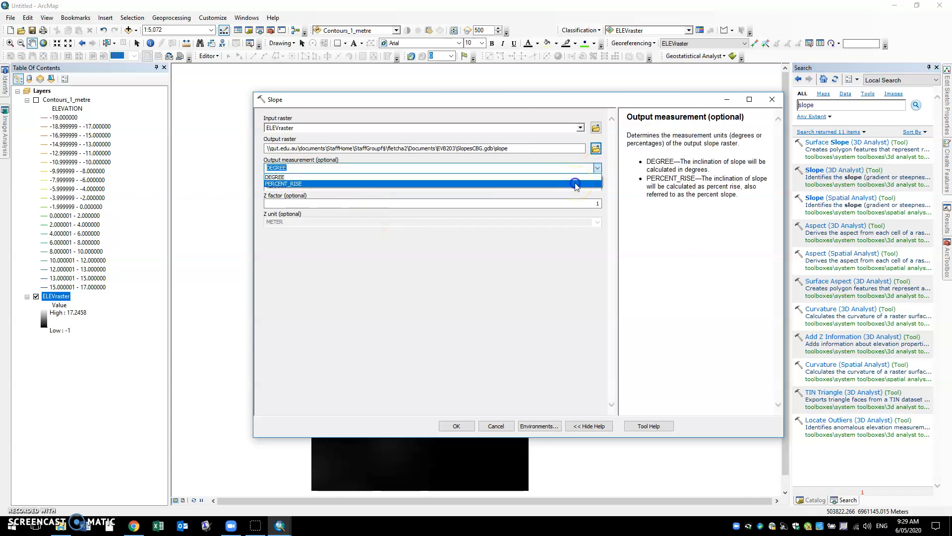
pyautogui.click(575, 183)
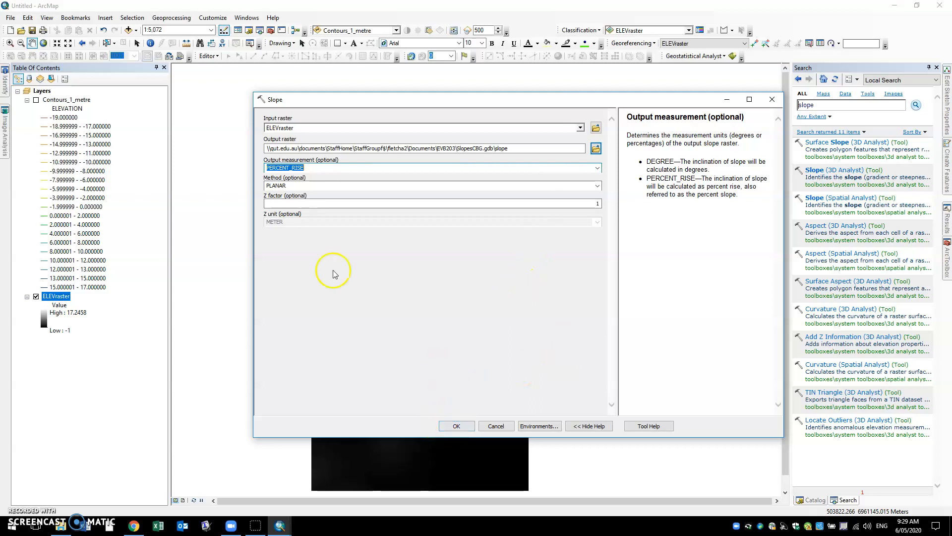
pyautogui.click(456, 426)
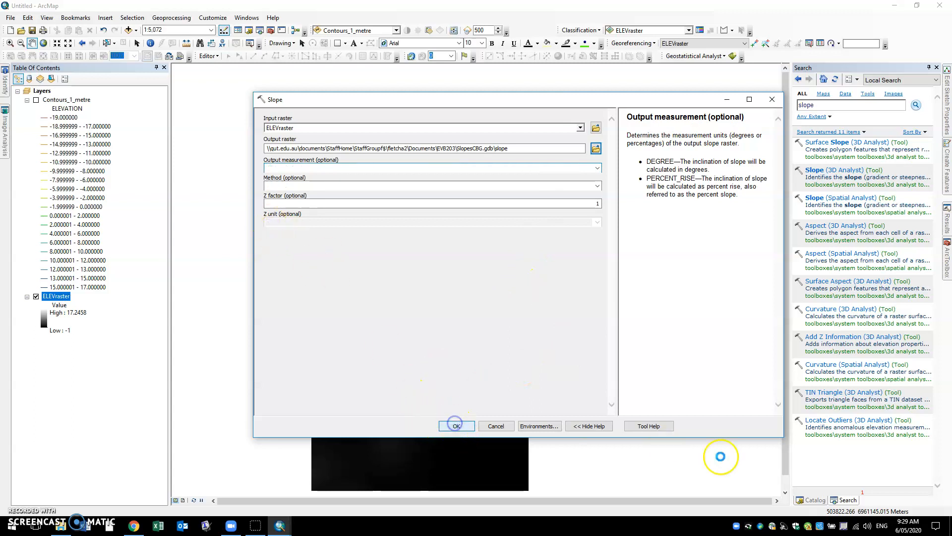